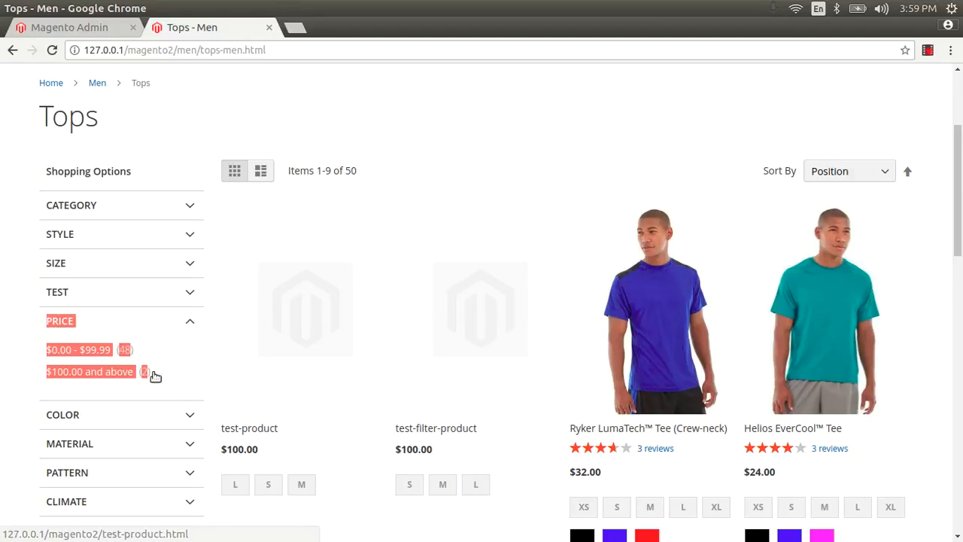
Highlight the price ranges and product counts in the Tops page's Price filter.
left_click(33, 339)
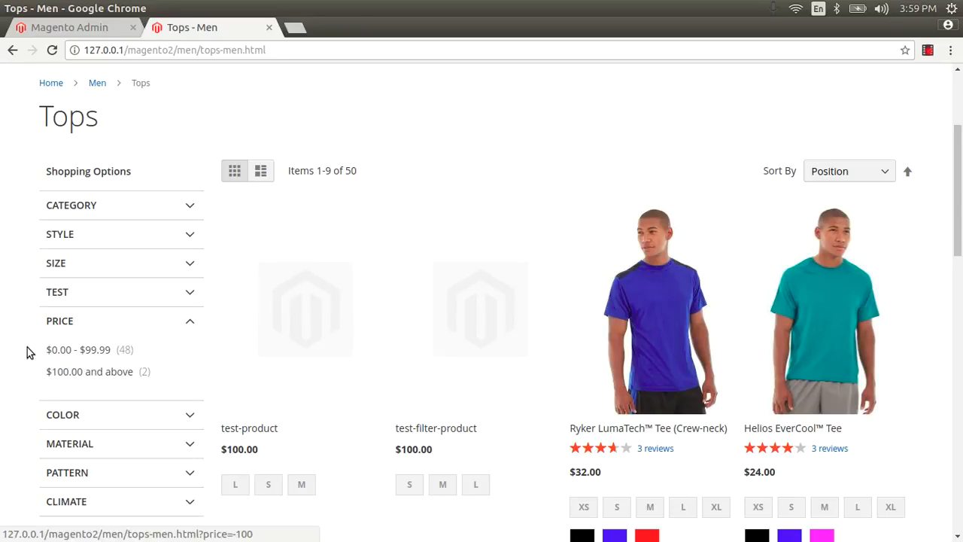
left_click_drag(34, 345, 149, 377)
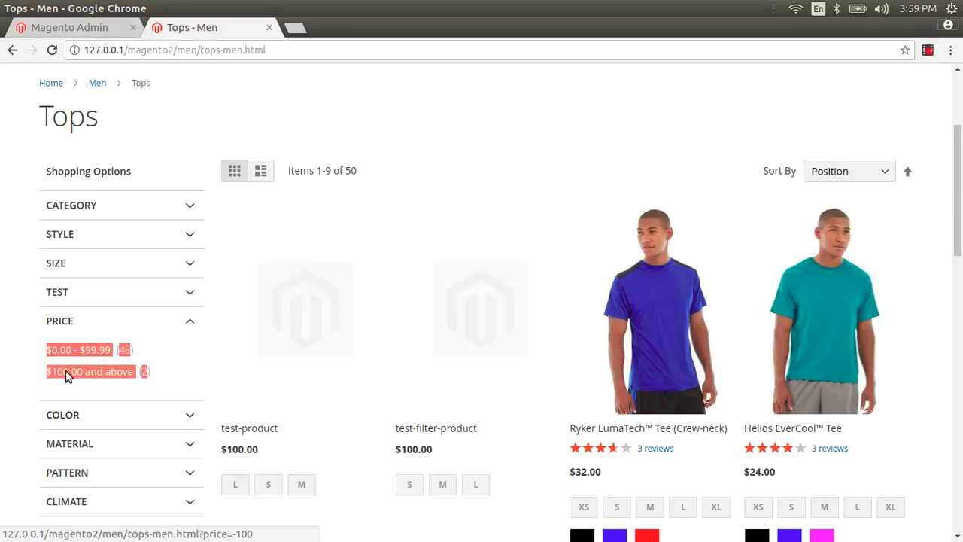
Sign in to the Magento admin with the username, account password and captcha letters, reloading the captcha image until it is readable.
left_click(79, 28)
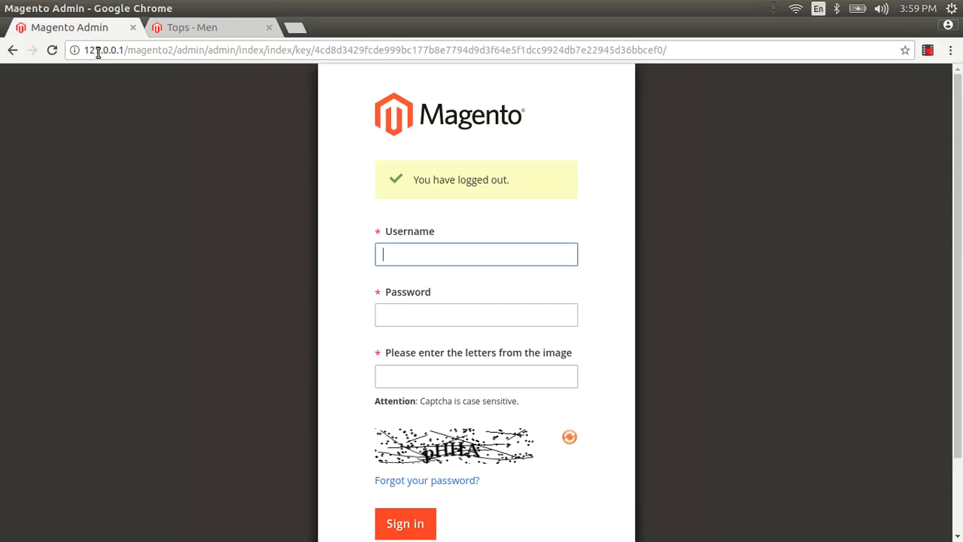
left_click(448, 262)
type("aftab")
key("Tab")
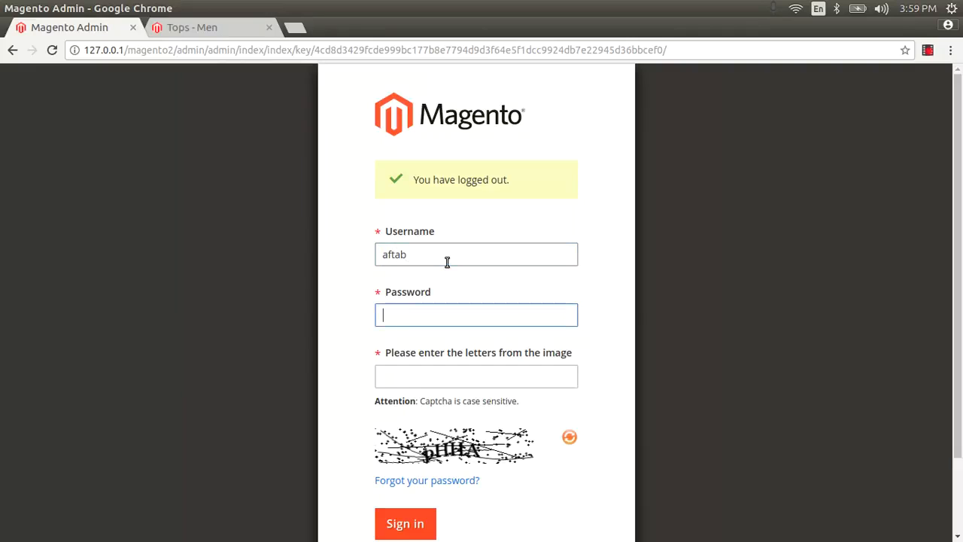
type("•••")
key("Tab")
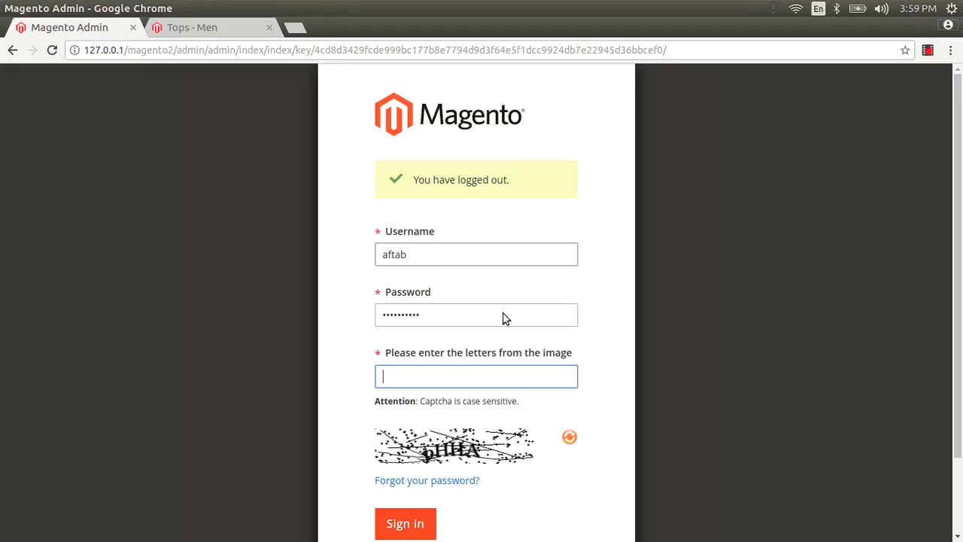
left_click(569, 437)
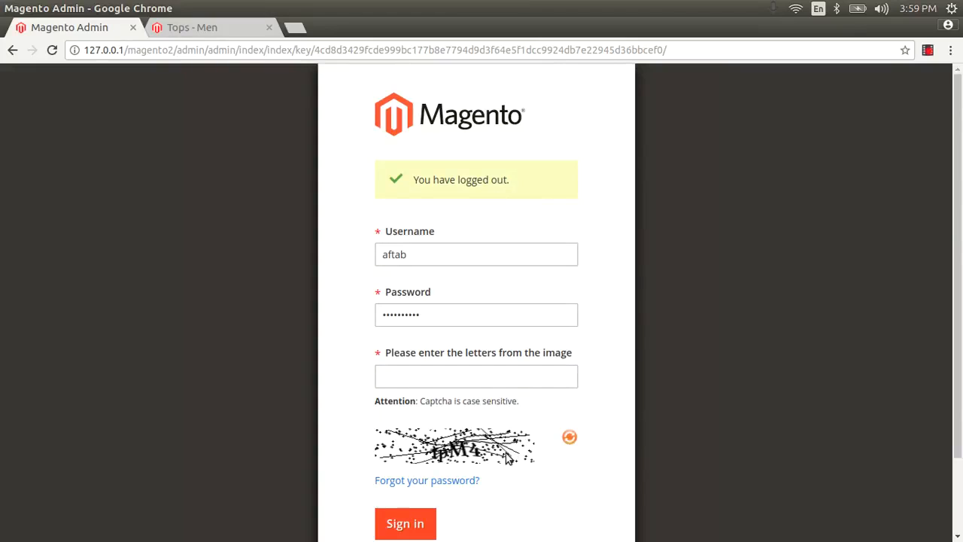
left_click(569, 439)
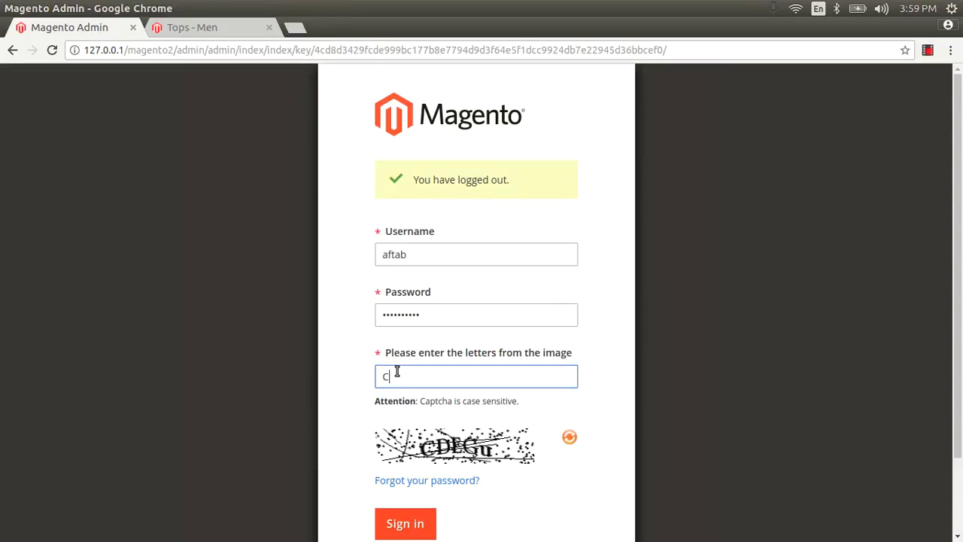
type("EGu")
left_click(416, 526)
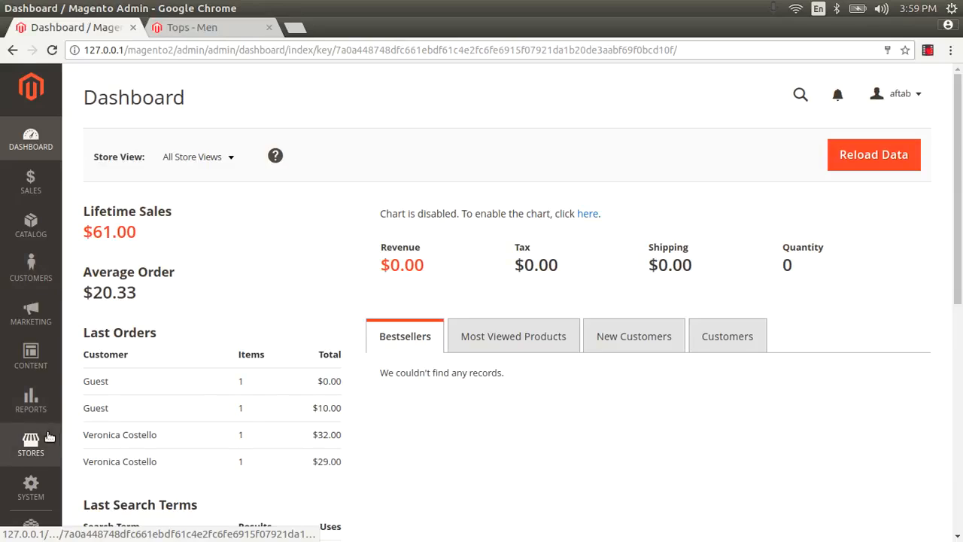
Open the Catalog section of the store configuration.
left_click(47, 437)
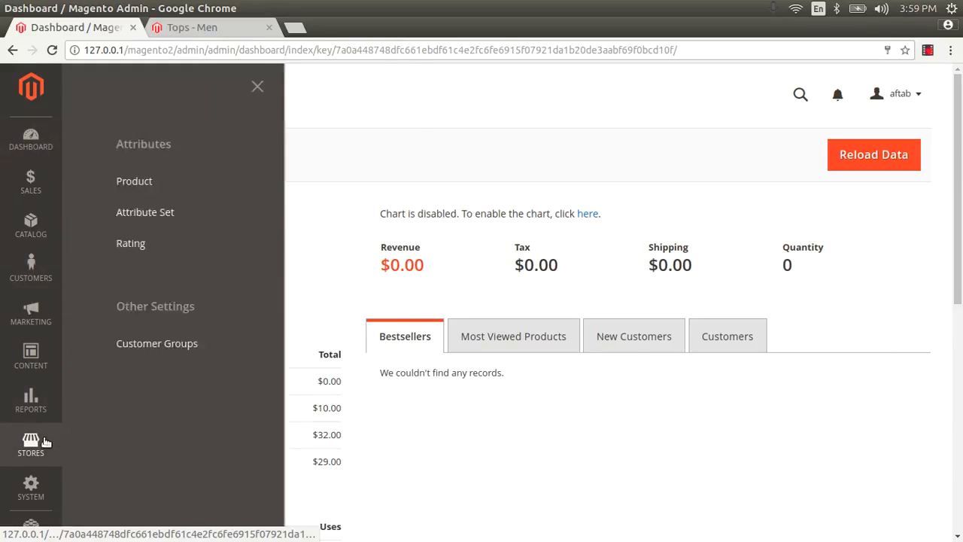
left_click(128, 213)
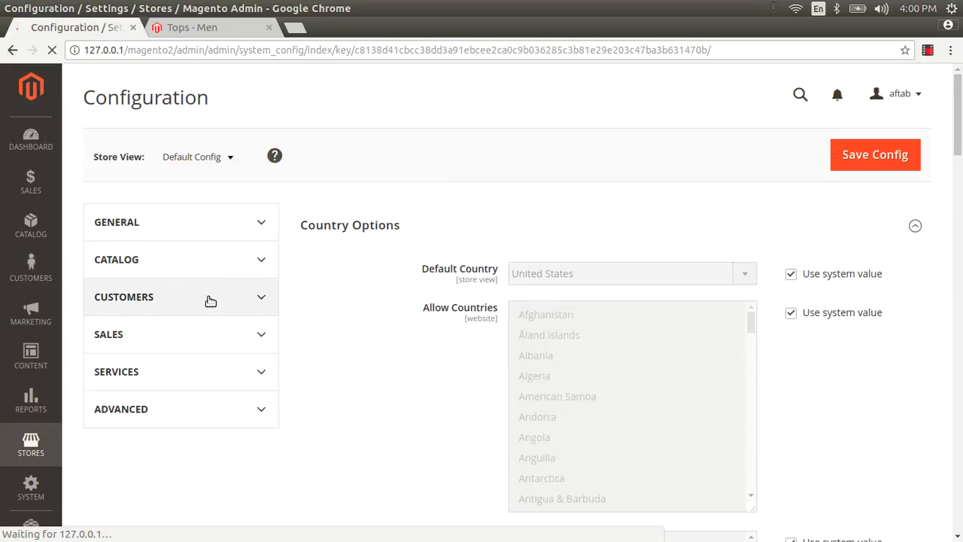
scroll(209, 299, "down", 3)
scroll(160, 226, "down", 5)
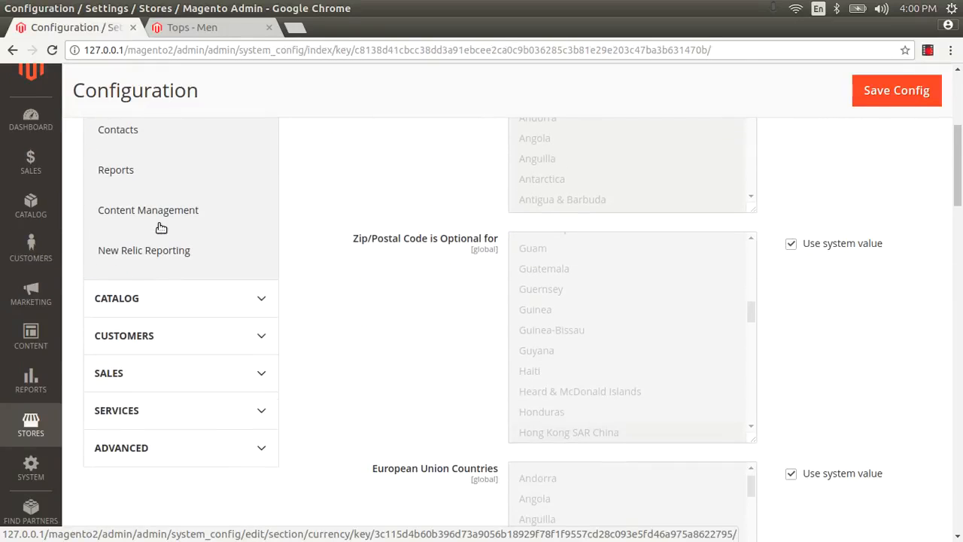
left_click(176, 301)
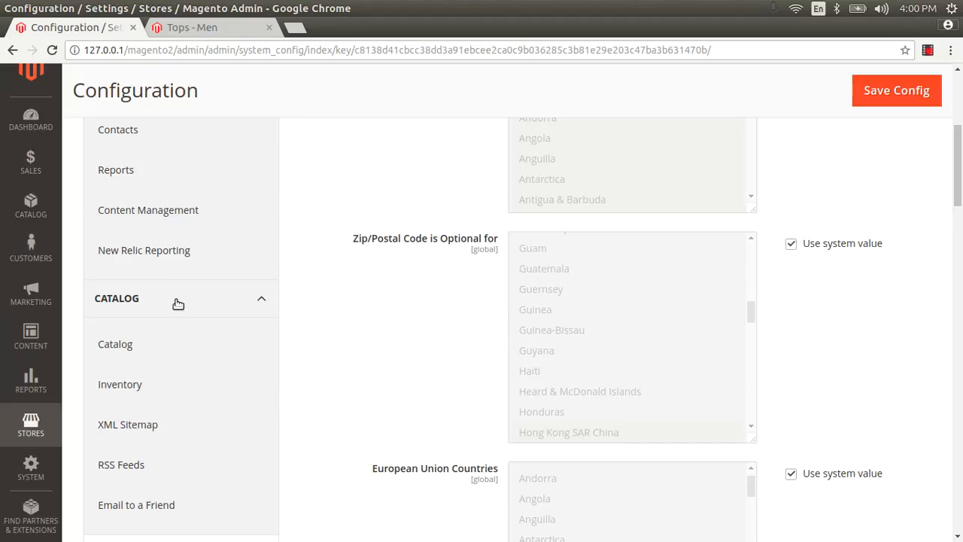
scroll(178, 304, "down", 5)
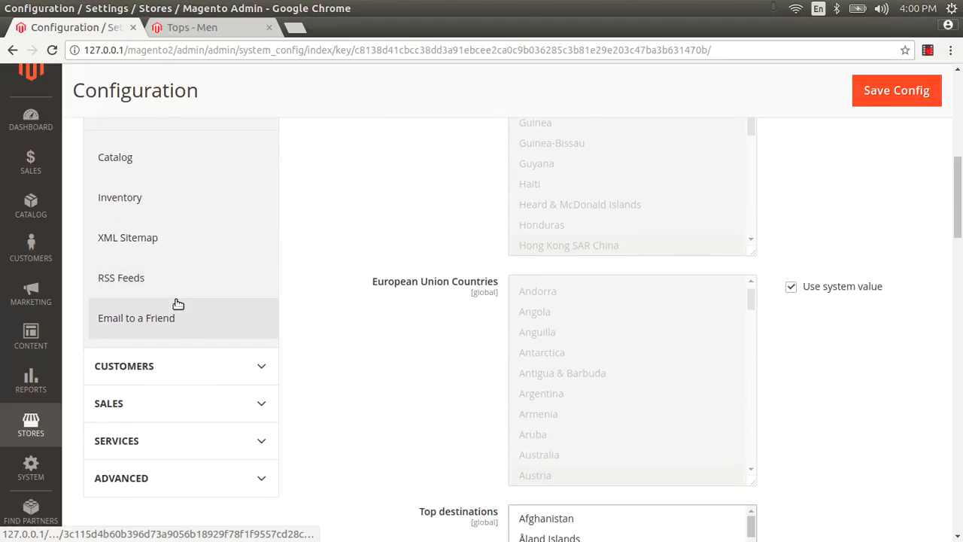
scroll(178, 293, "up", 3)
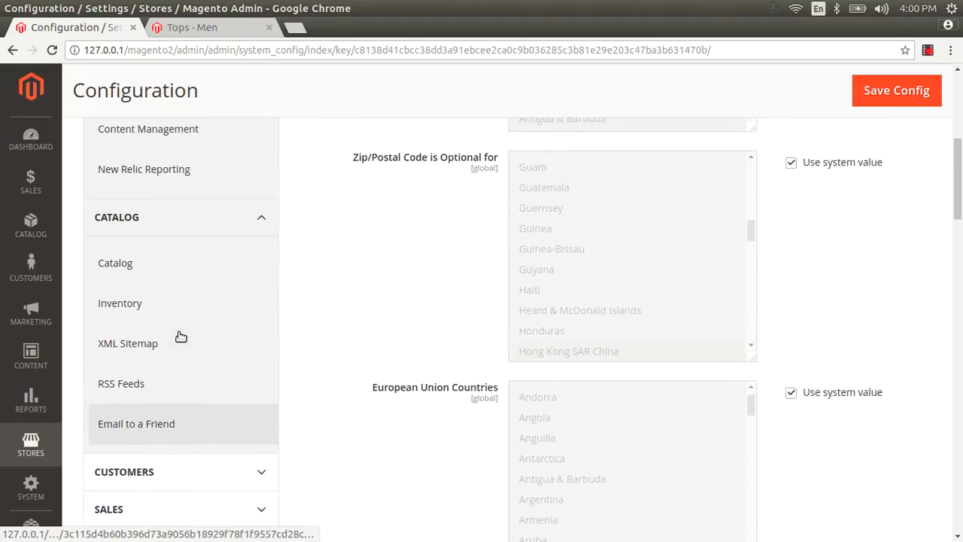
left_click(139, 270)
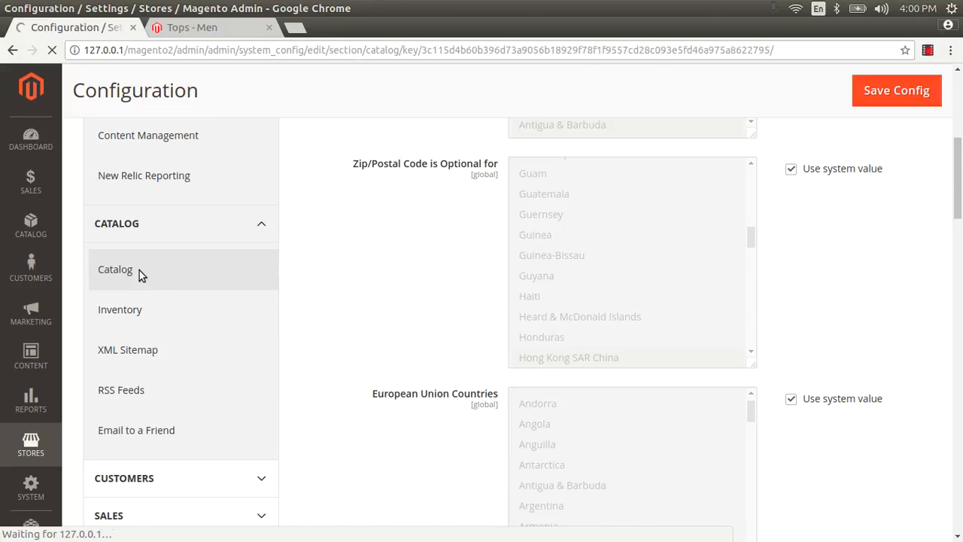
Override the system value of Display Product Count under Layered Navigation with No and save the configuration.
scroll(390, 252, "down", 3)
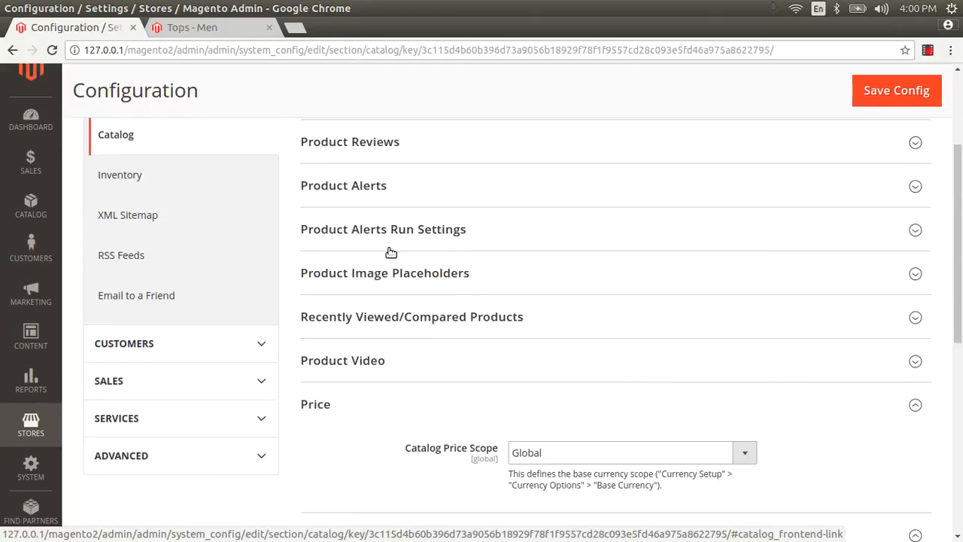
scroll(391, 252, "down", 3)
left_click(361, 316)
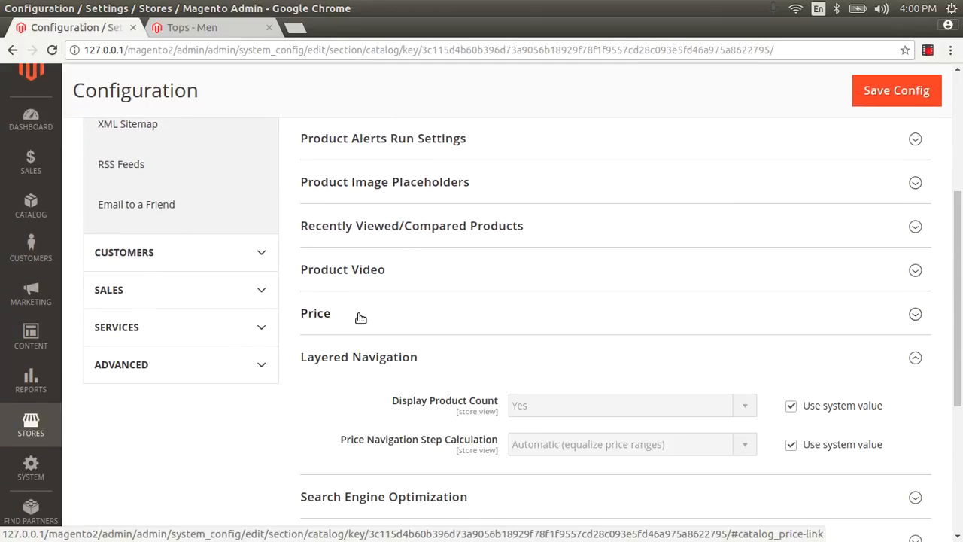
scroll(371, 359, "down", 4)
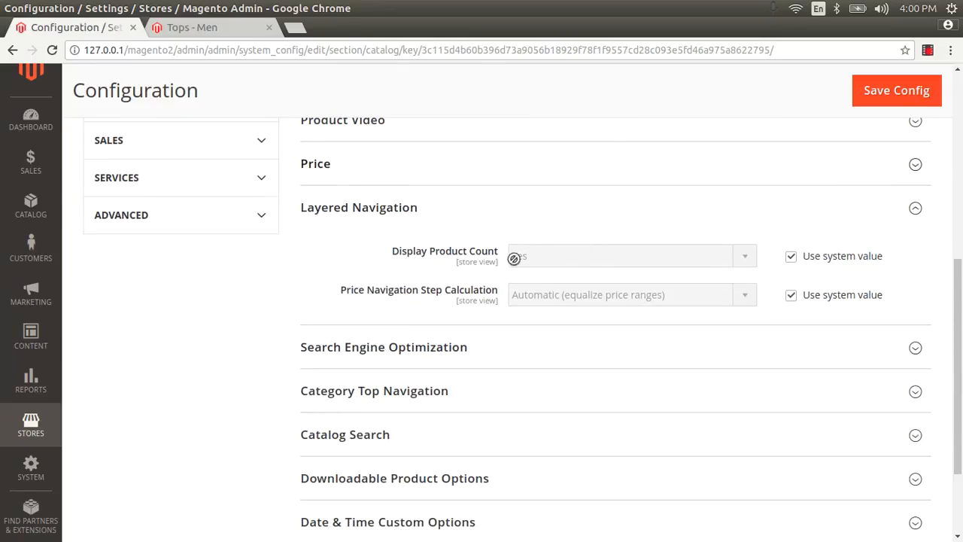
left_click(791, 256)
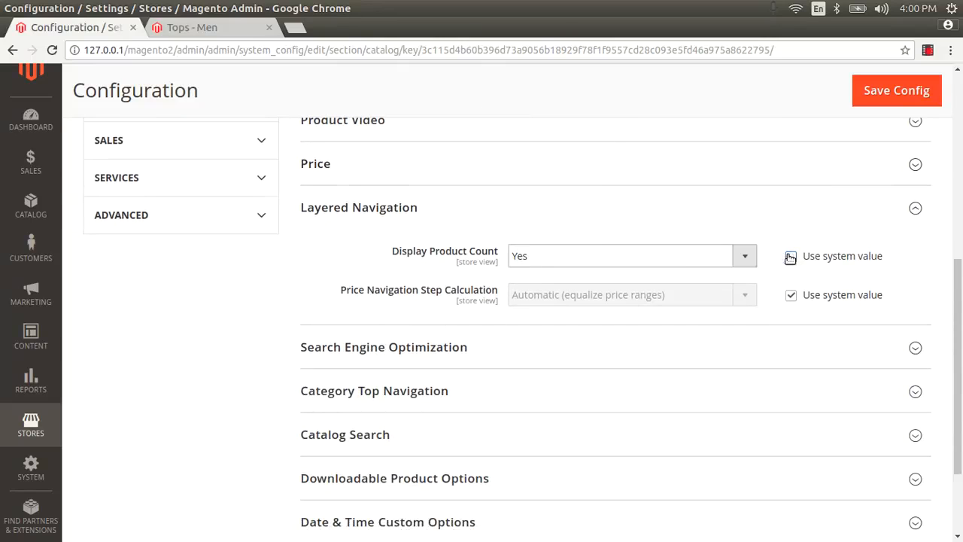
left_click(636, 265)
left_click(607, 291)
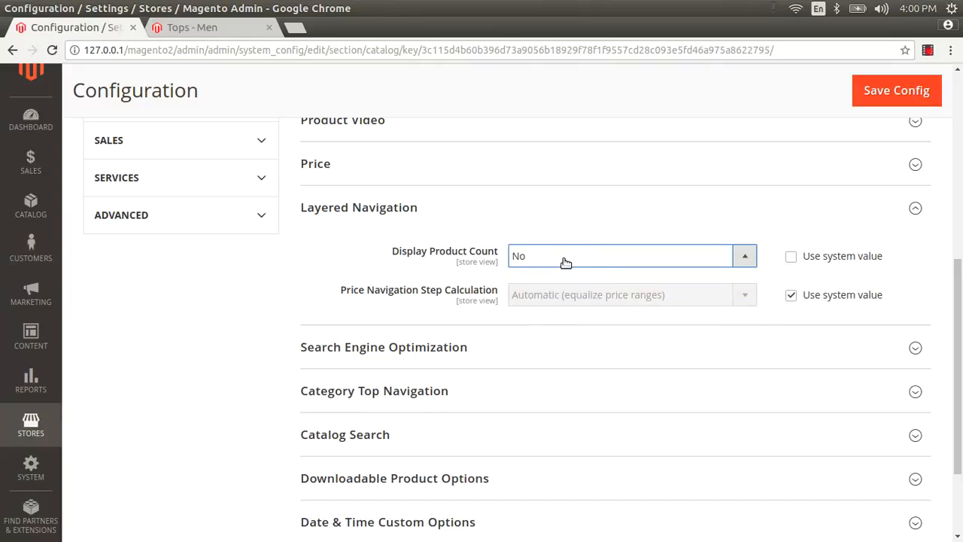
left_click(878, 96)
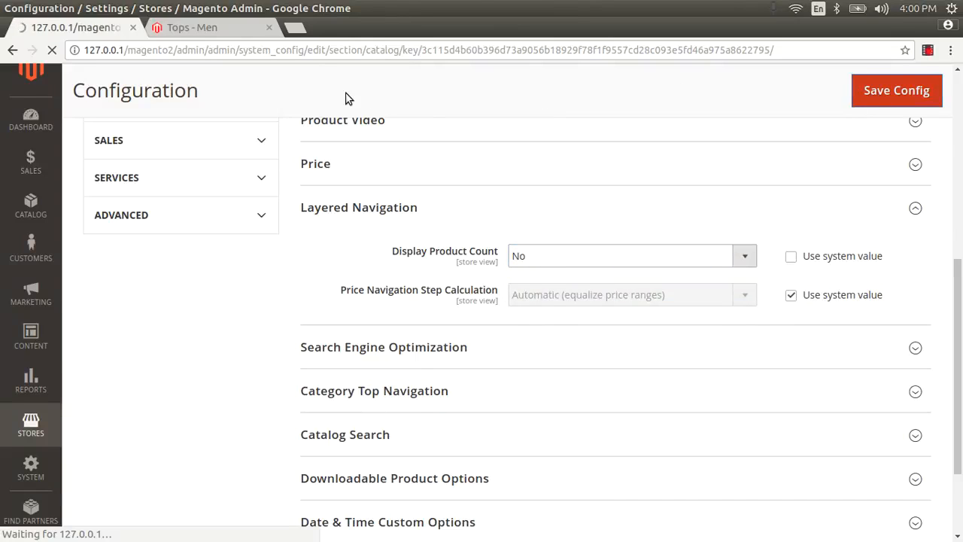
Reload the storefront's Tops page and expand the Price filter to check its product counts.
left_click(233, 28)
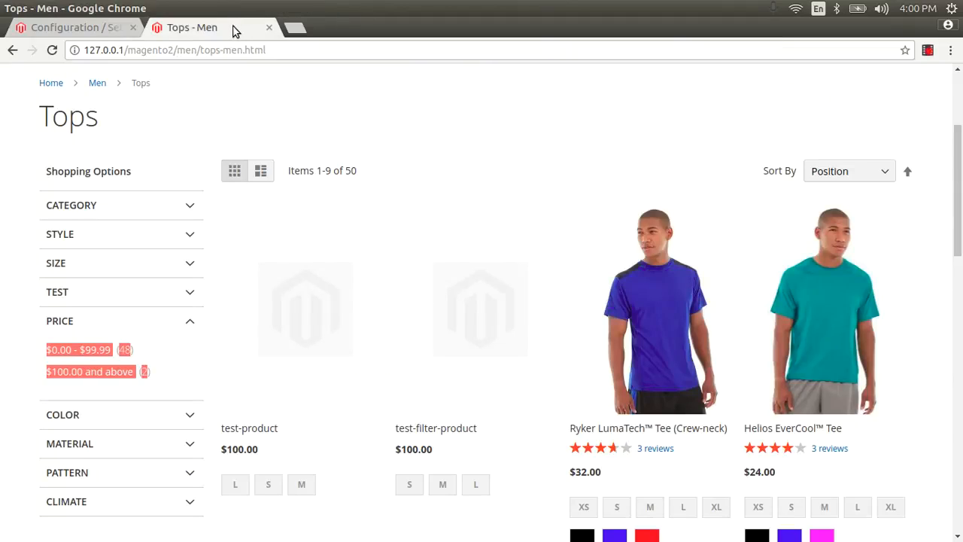
key("F5")
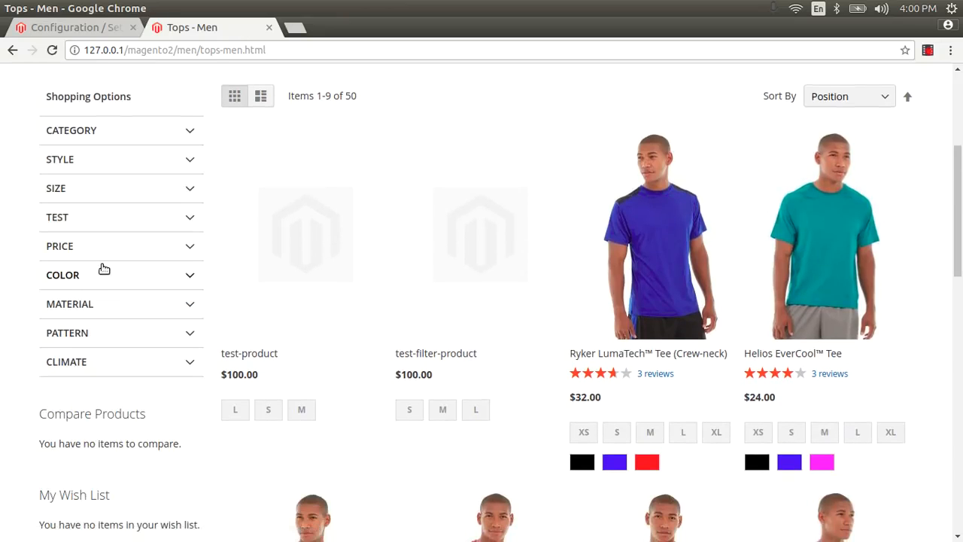
left_click(86, 245)
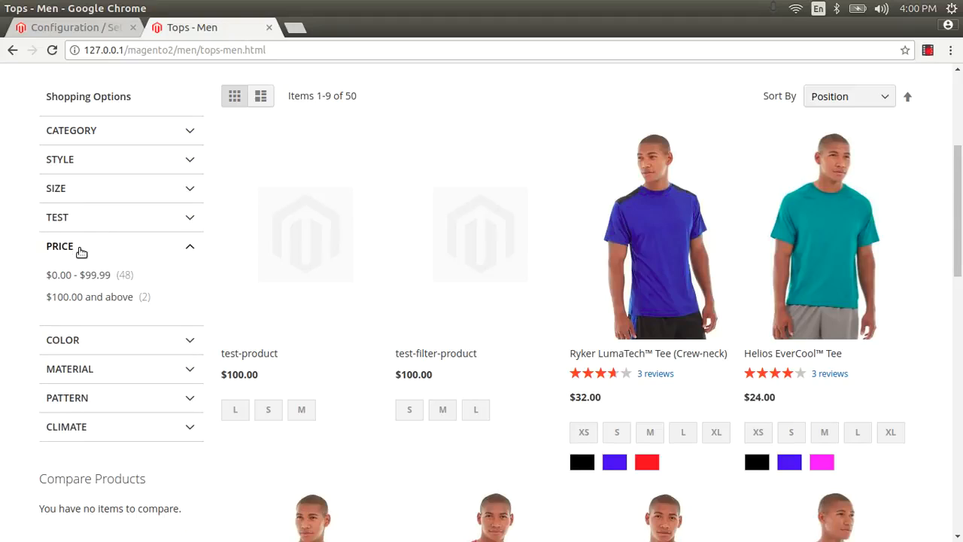
Open Cache Management in a separate browser tab and refresh the Configuration and Page Cache types.
left_click(68, 27)
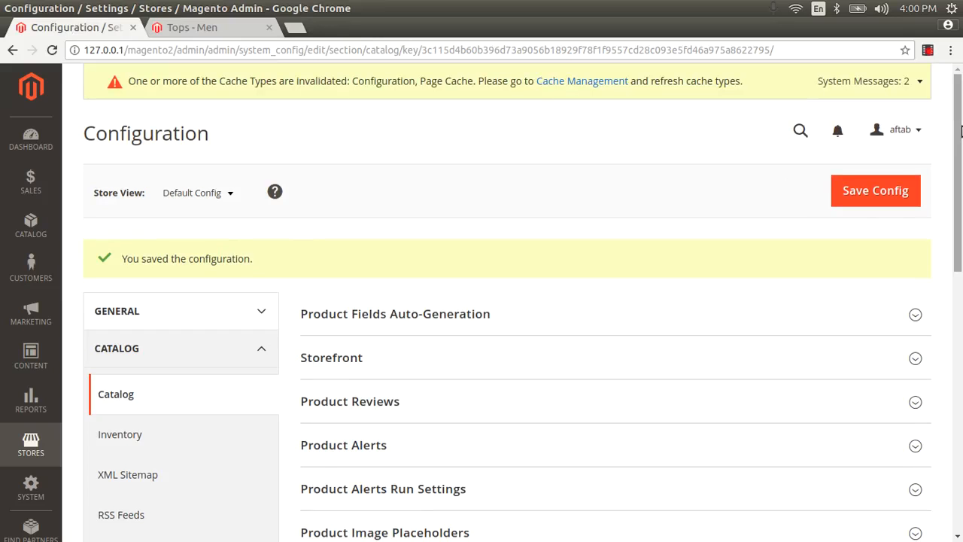
right_click(587, 87)
left_click(632, 98)
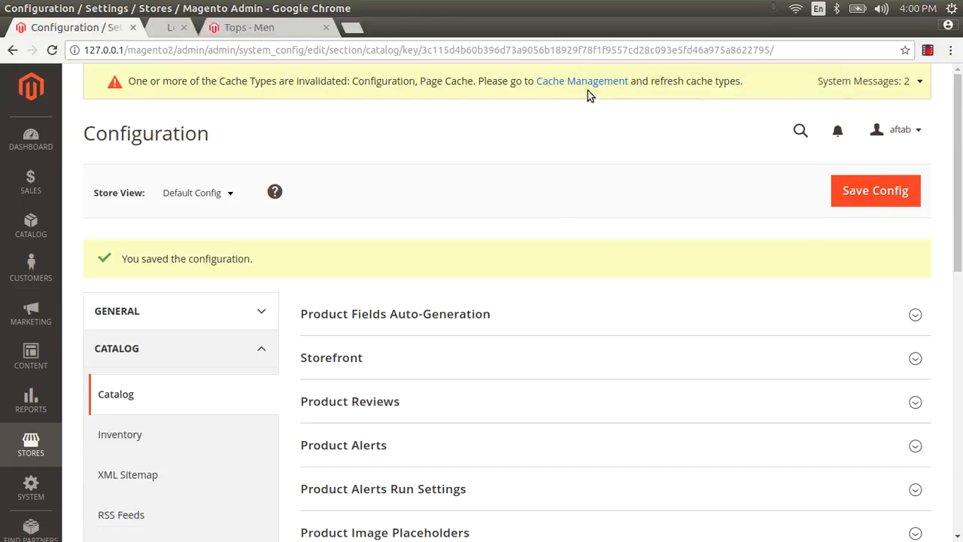
left_click(194, 27)
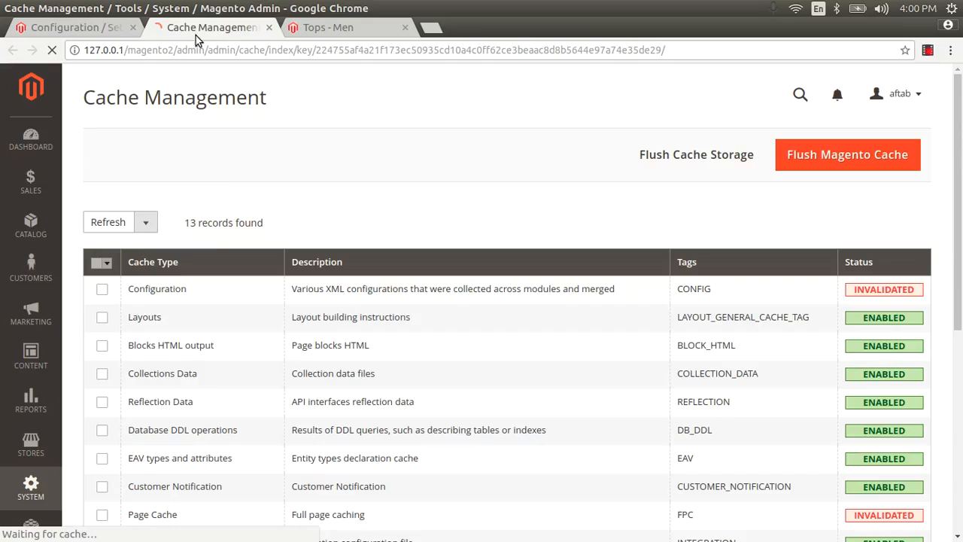
left_click(103, 290)
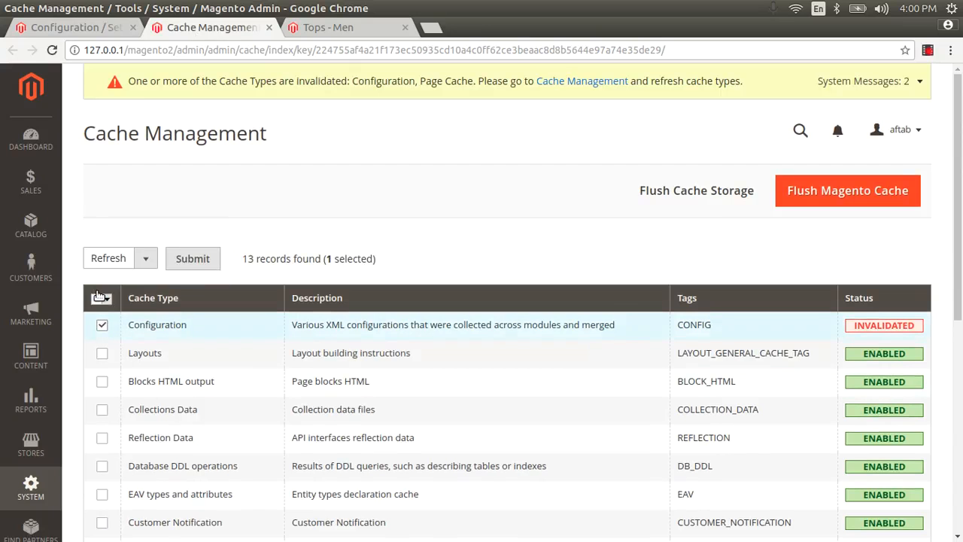
scroll(121, 346, "down", 5)
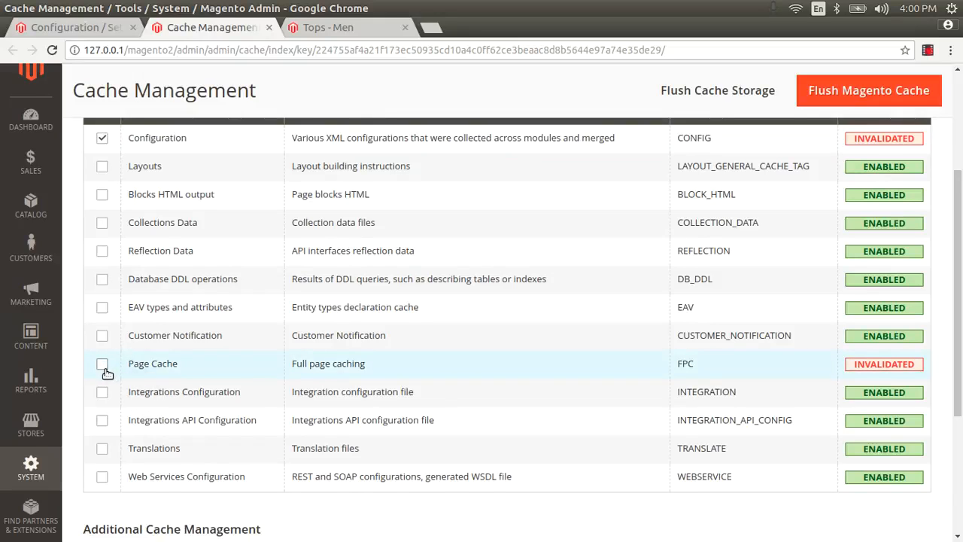
scroll(95, 327, "up", 5)
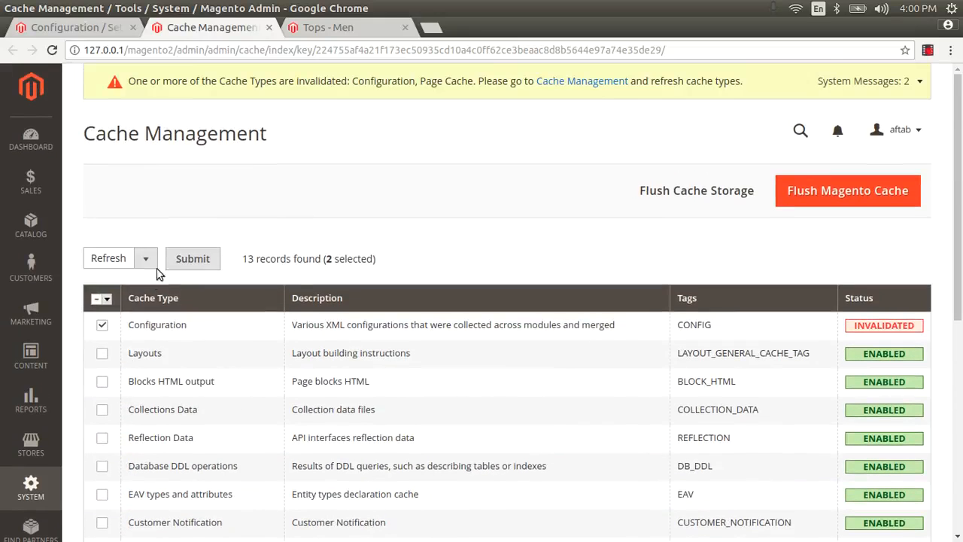
left_click(194, 264)
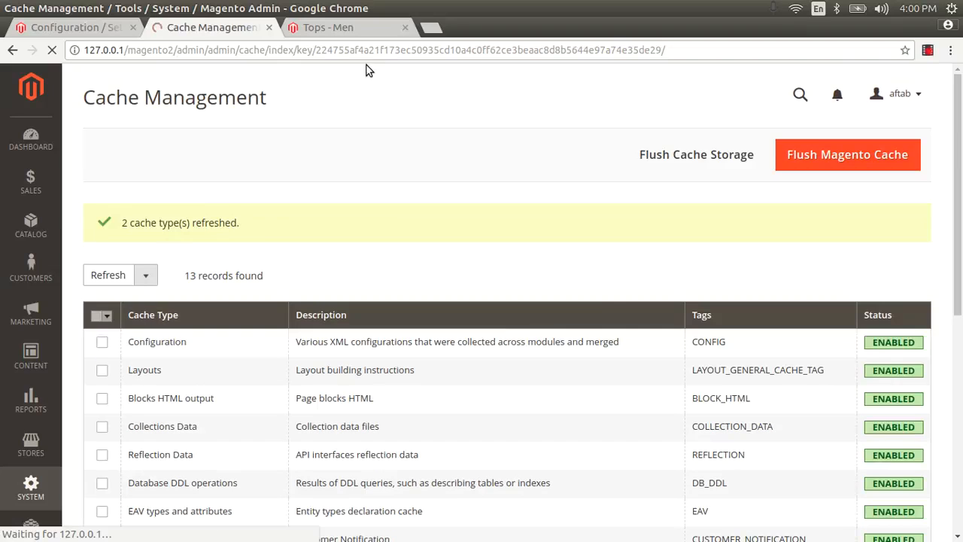
Reload the Tops page after the cache refresh and examine the price ranges in the expanded Price filter.
left_click(338, 30)
key("F5")
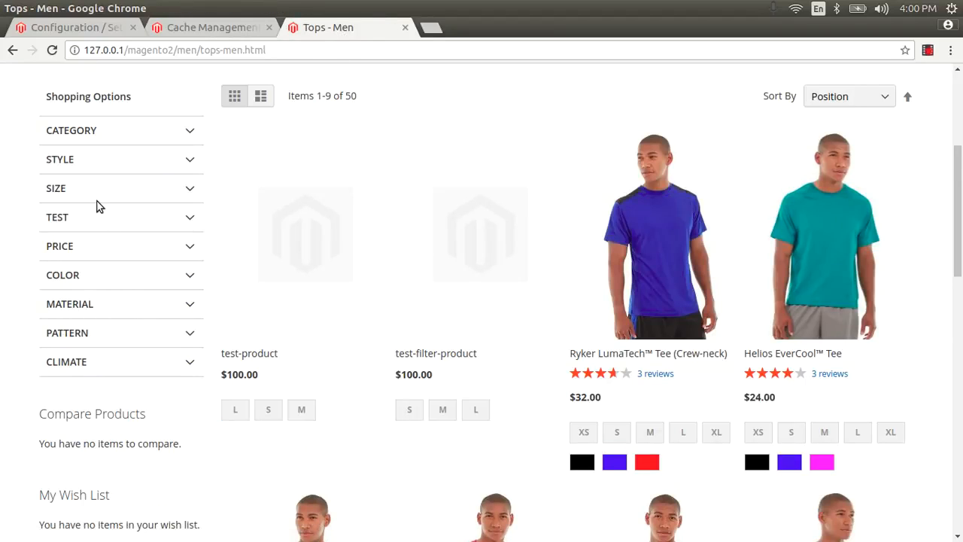
left_click(89, 250)
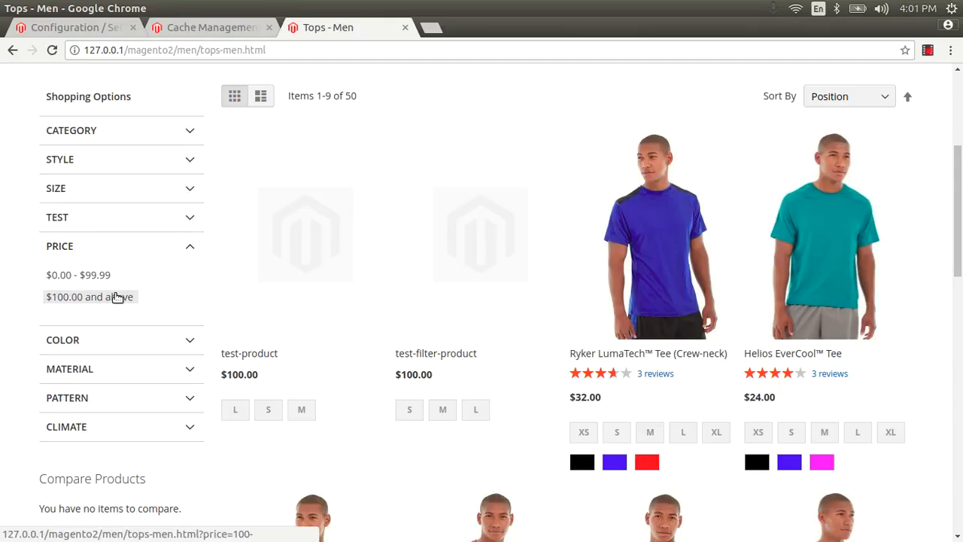
left_click_drag(146, 303, 36, 273)
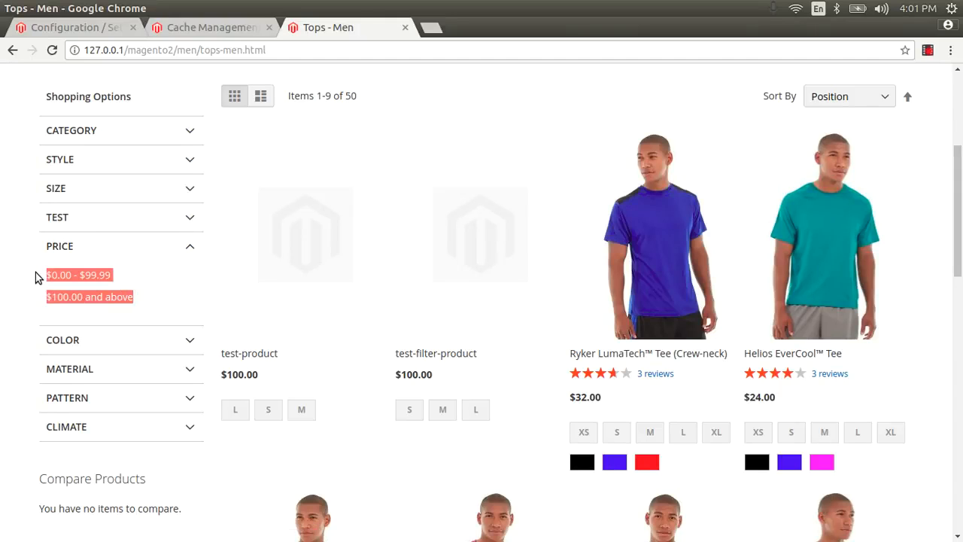
Under Layered Navigation, set Display Product Count to Yes and override Price Navigation Step Calculation with Automatic (equalize product counts).
left_click(101, 27)
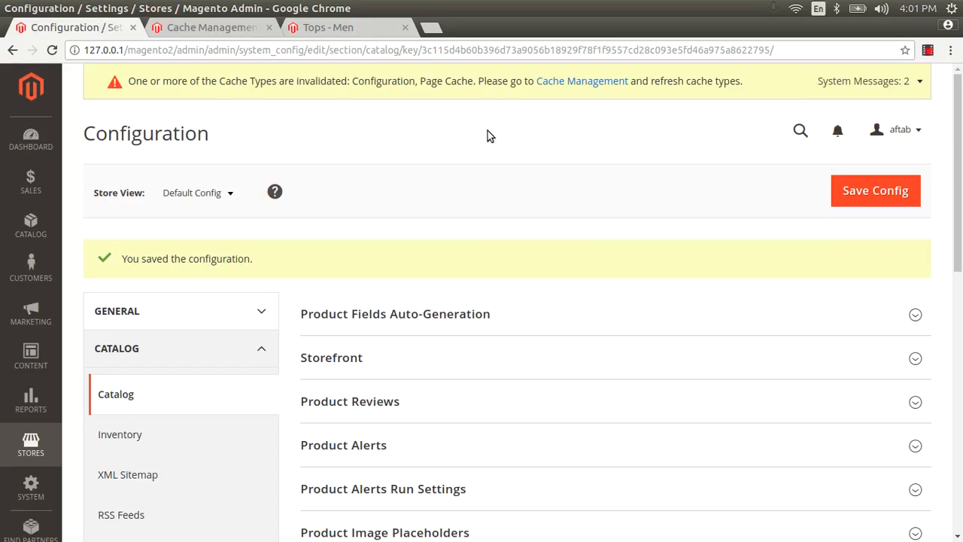
scroll(519, 211, "down", 6)
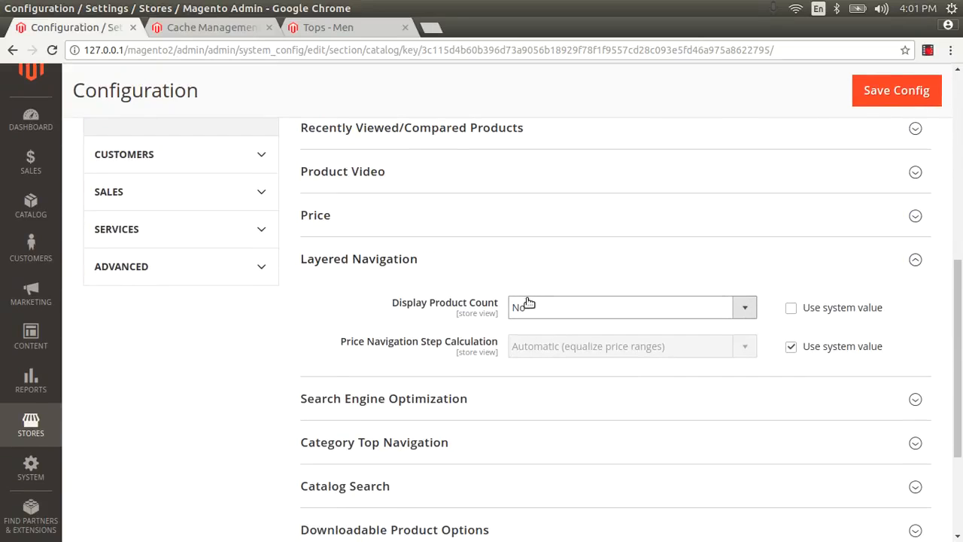
left_click(529, 305)
left_click(529, 326)
scroll(753, 263, "down", 2)
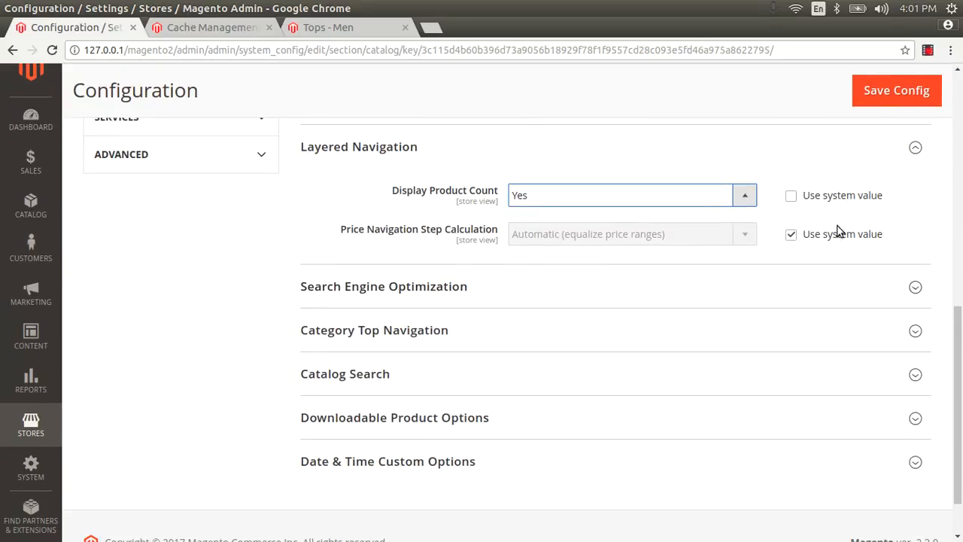
left_click(792, 237)
left_click(595, 237)
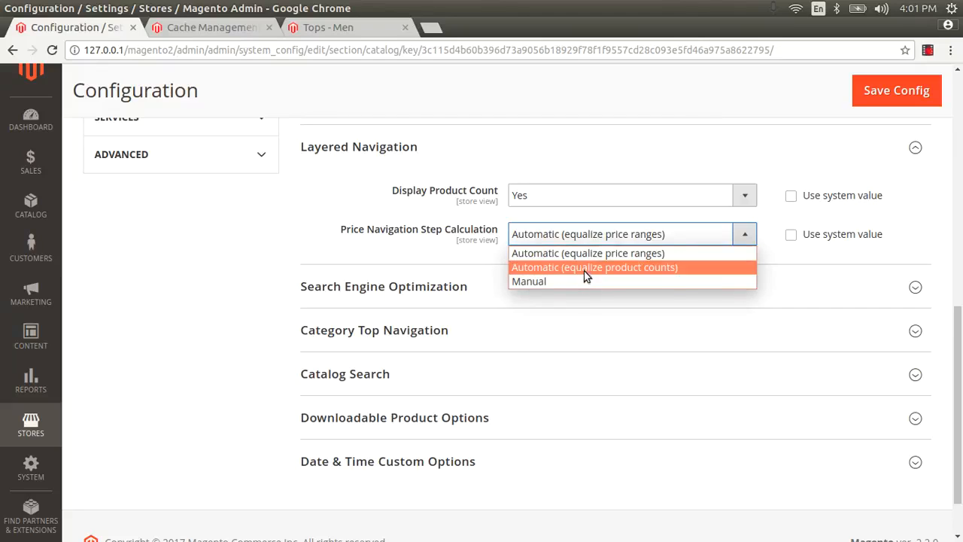
left_click(586, 271)
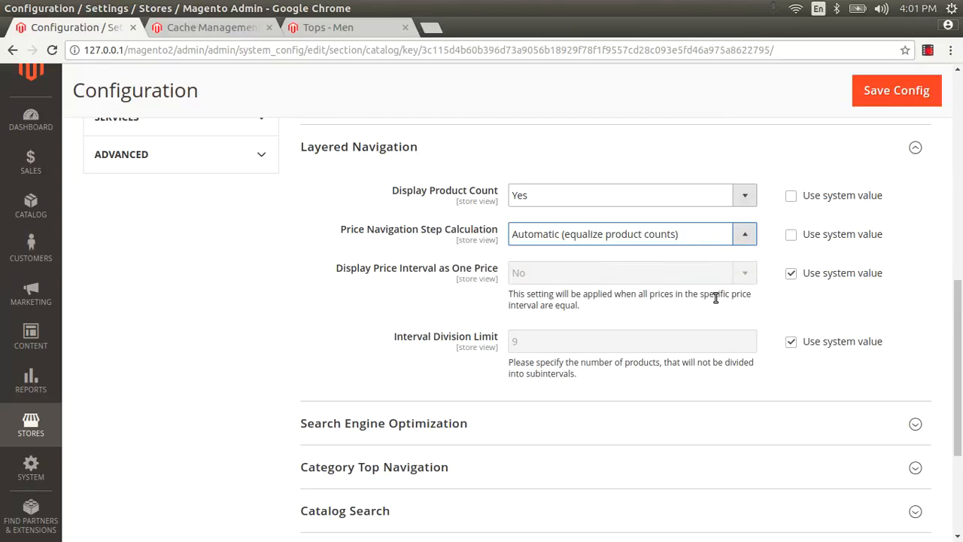
Override Display Price Interval as One Price with Yes and Interval Division Limit with 2, and save the configuration.
left_click(791, 273)
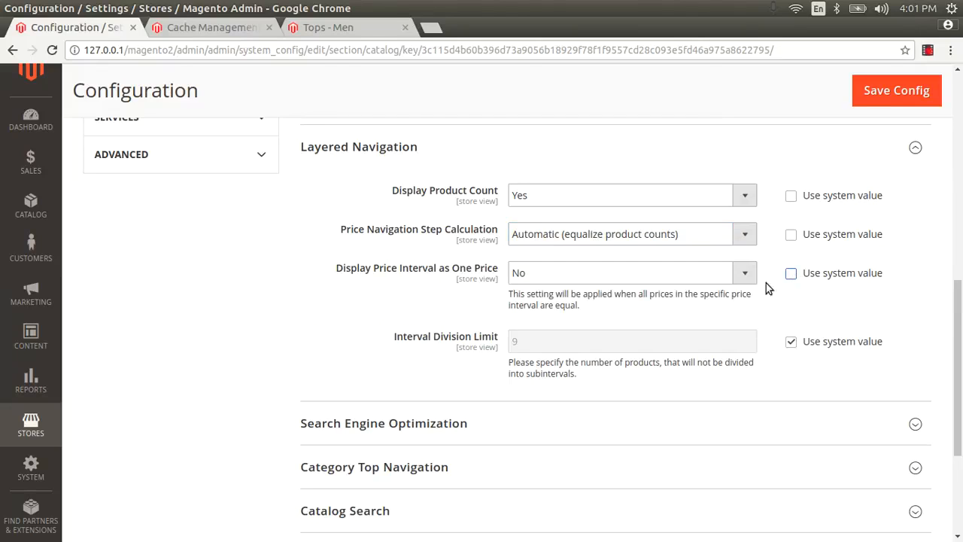
left_click(565, 273)
left_click(559, 298)
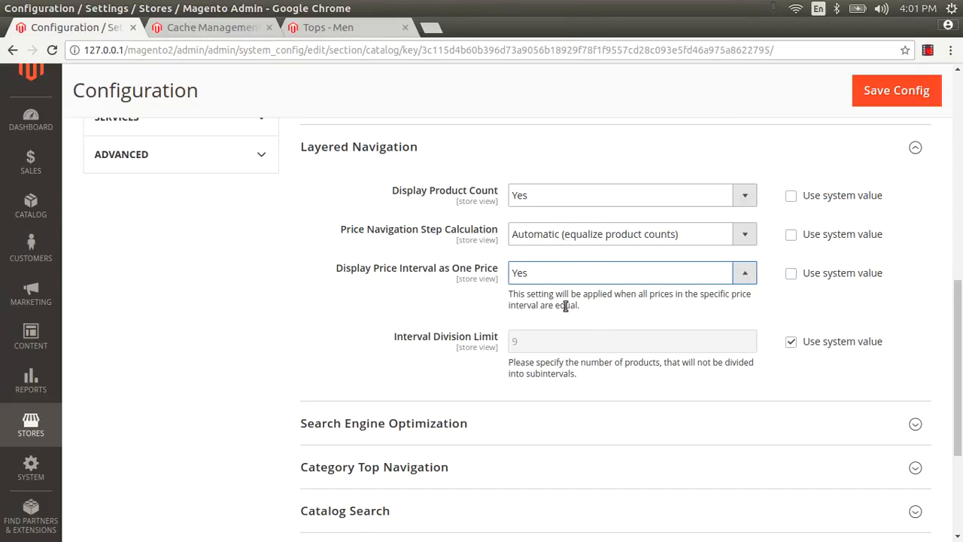
left_click(791, 342)
double_click(603, 344)
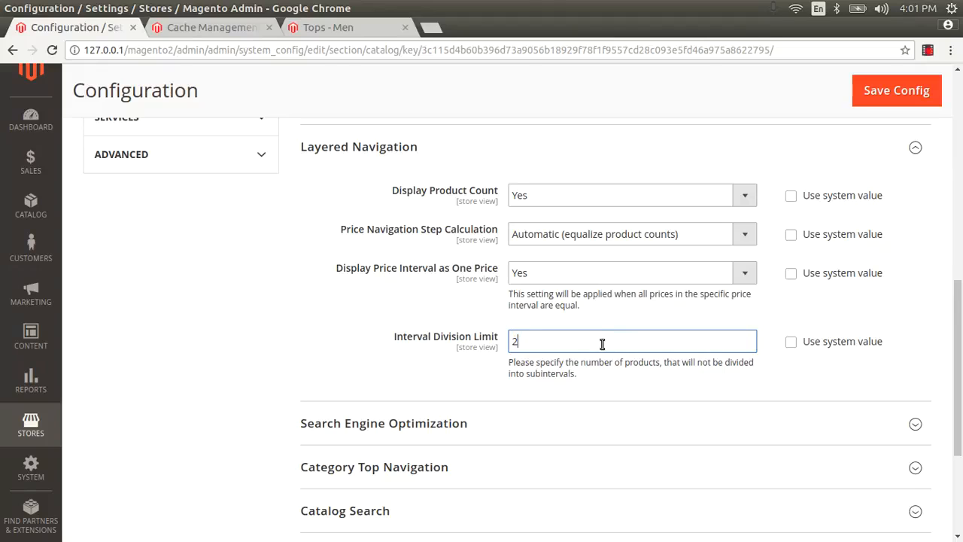
type("2")
left_click(881, 101)
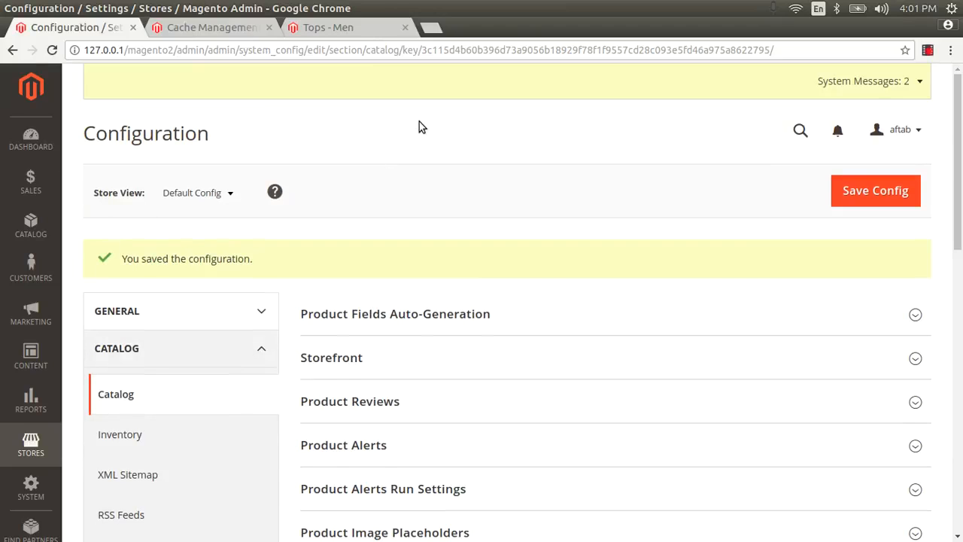
Select all cache types in Cache Management and refresh them.
left_click(199, 24)
left_click(104, 355)
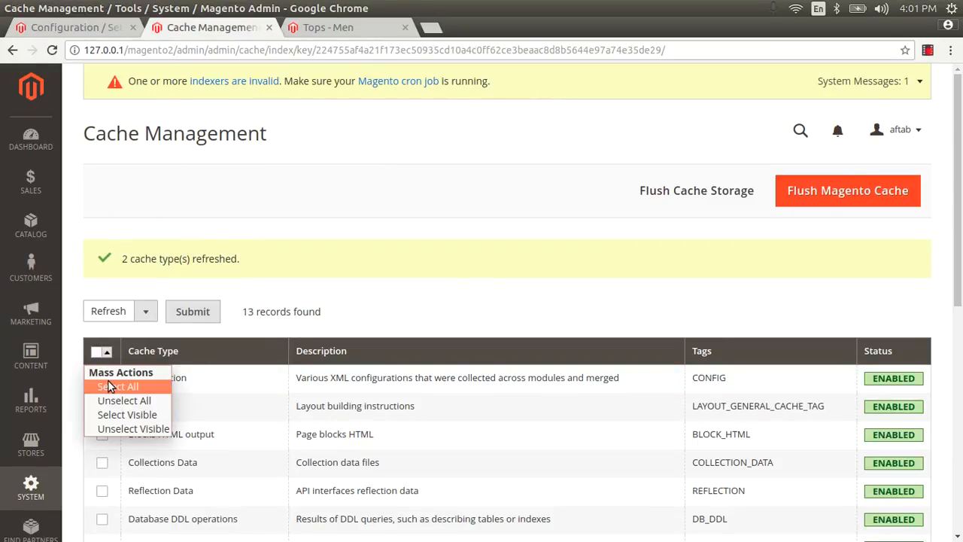
left_click(114, 386)
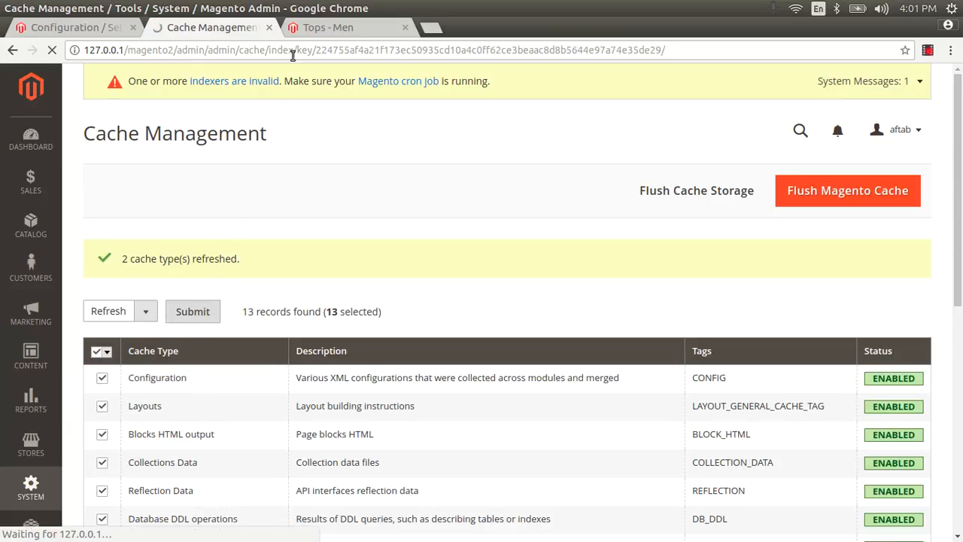
Reload the storefront's Tops page and examine the price ranges and product counts in the expanded Price filter.
left_click(322, 29)
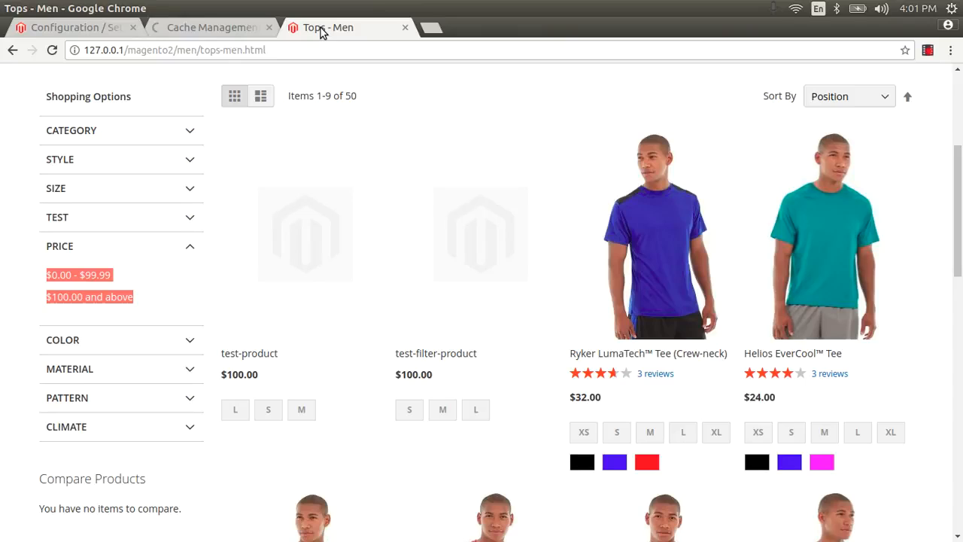
left_click(364, 144)
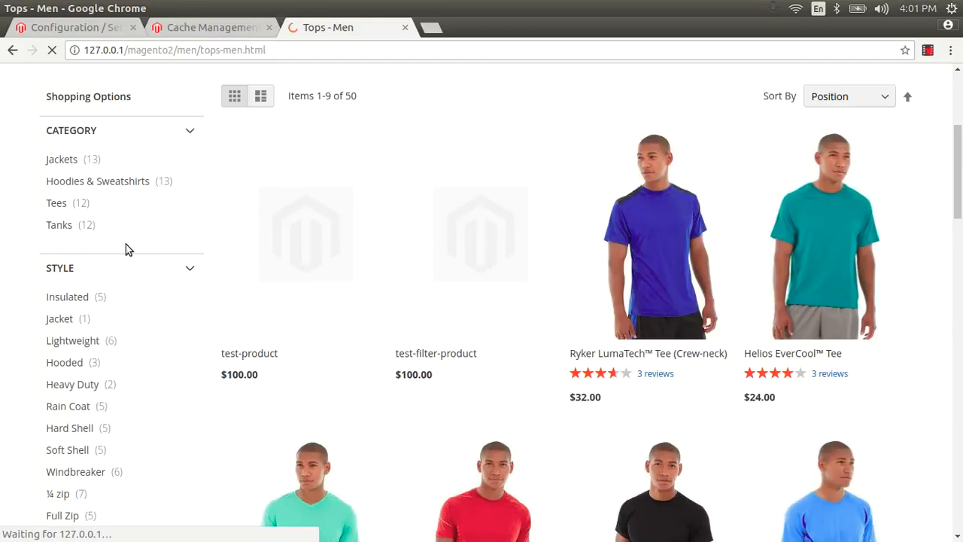
scroll(126, 245, "down", 3)
scroll(97, 228, "up", 3)
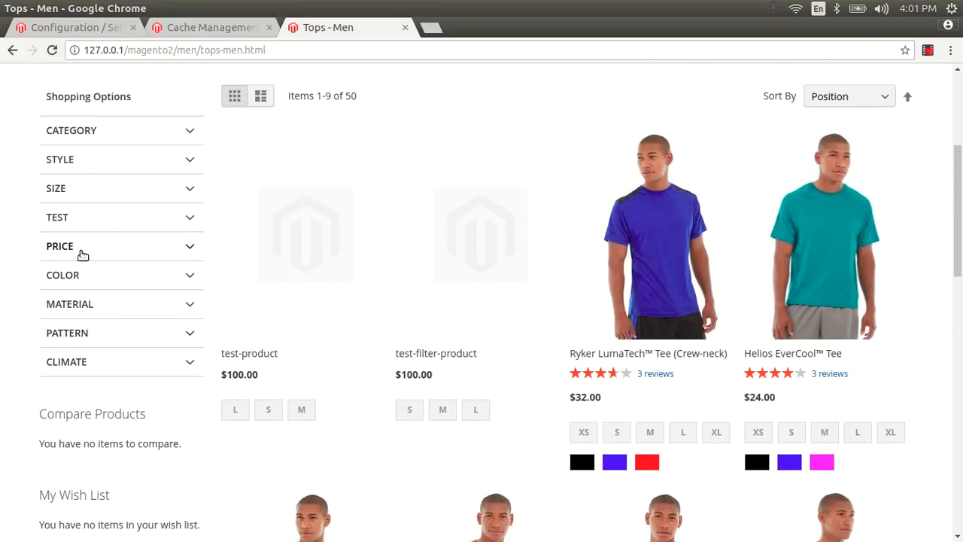
left_click(83, 256)
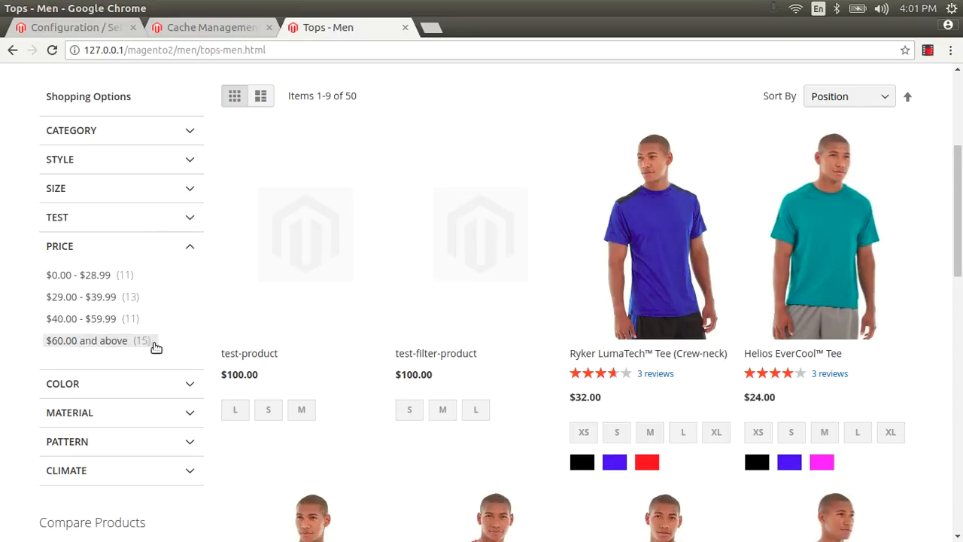
left_click_drag(153, 356, 50, 275)
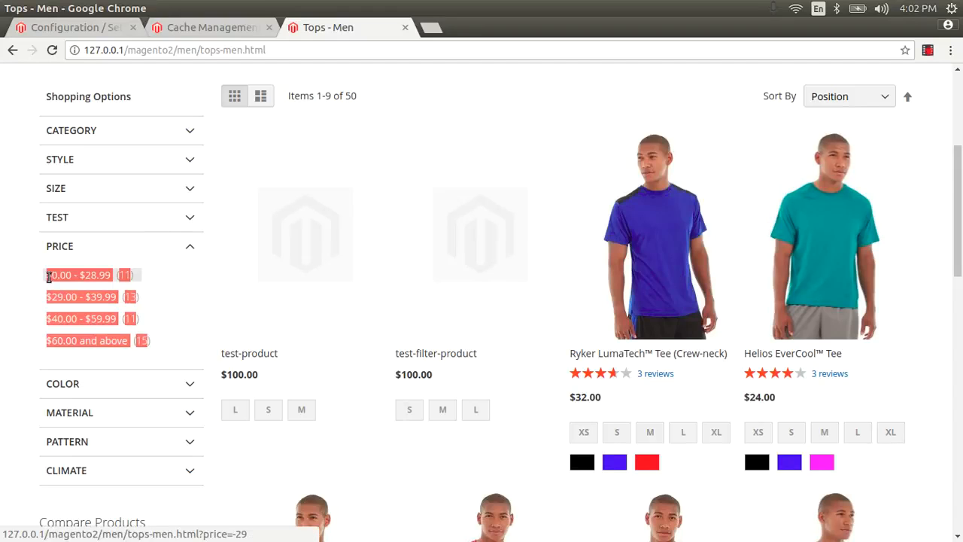
Set Price Navigation Step Calculation to Manual and stop using system values for Default Price Navigation Step and Maximum Number of Price Intervals.
left_click(90, 33)
scroll(519, 249, "down", 8)
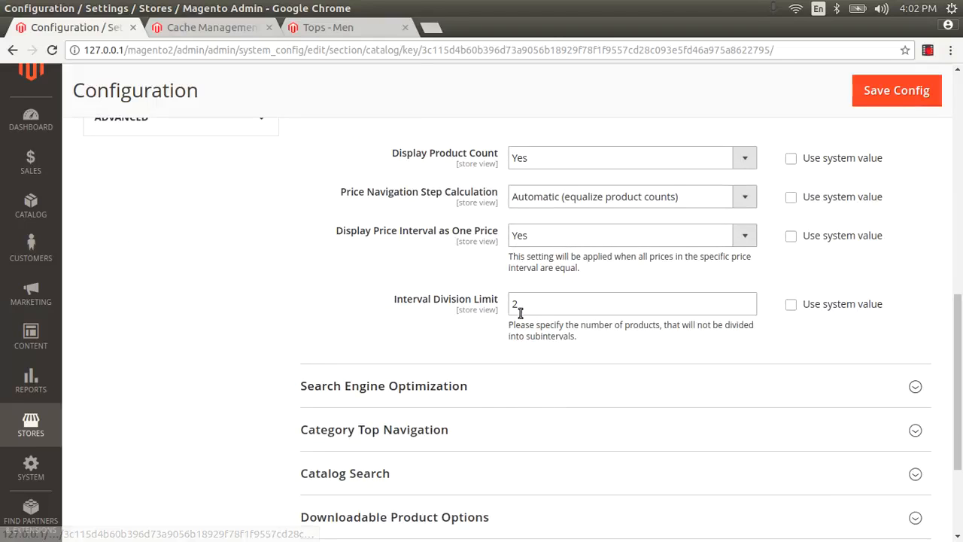
double_click(522, 302)
left_click(580, 196)
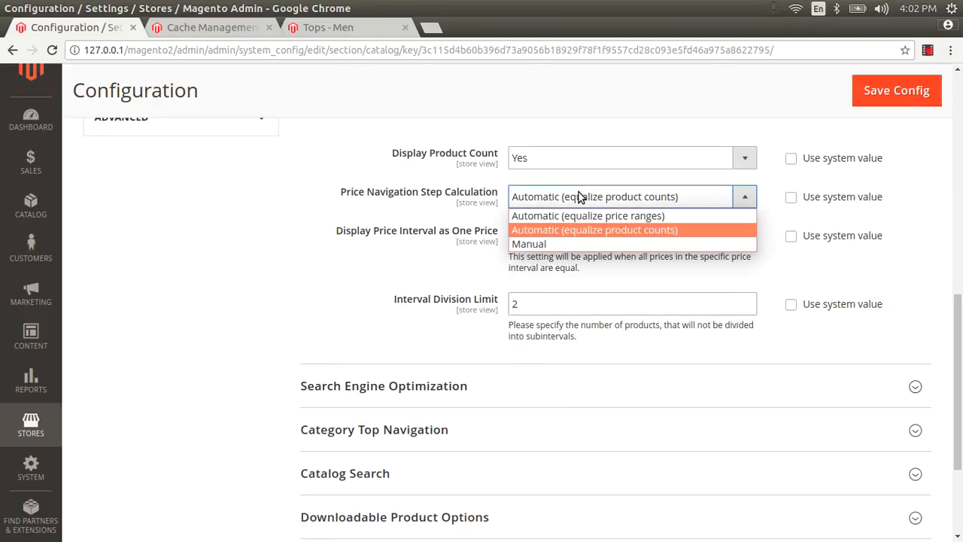
left_click(553, 243)
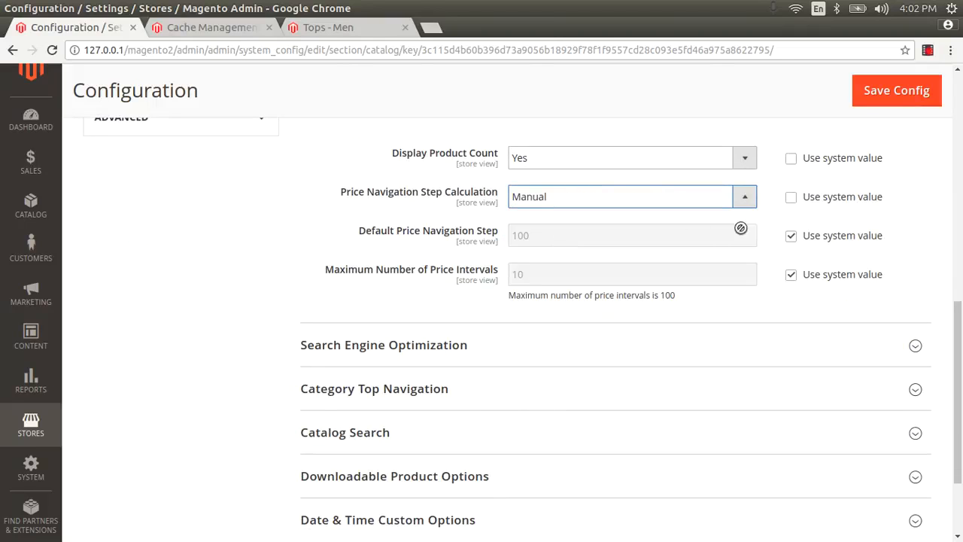
left_click(791, 236)
left_click(791, 274)
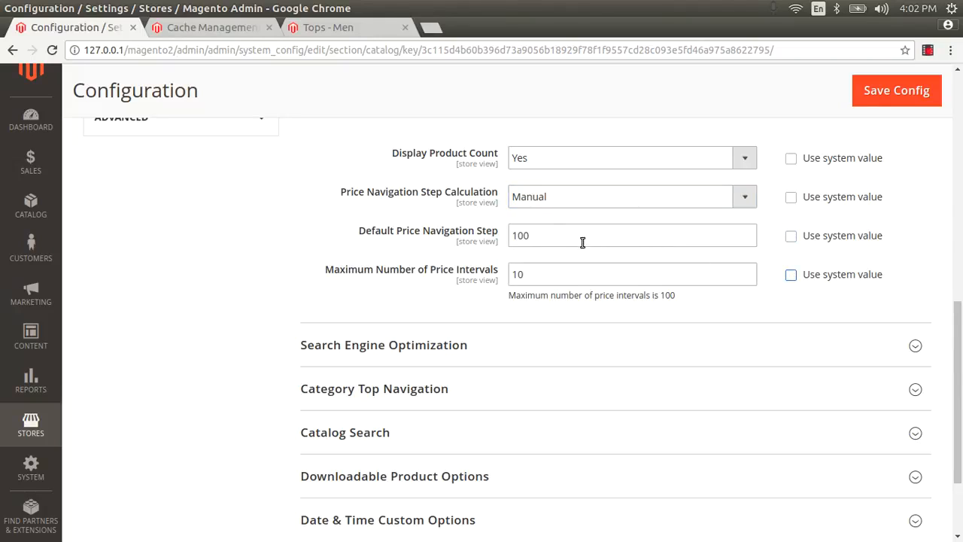
Set Default Price Navigation Step to 20 and Maximum Number of Price Intervals to 8, and save the configuration.
double_click(526, 238)
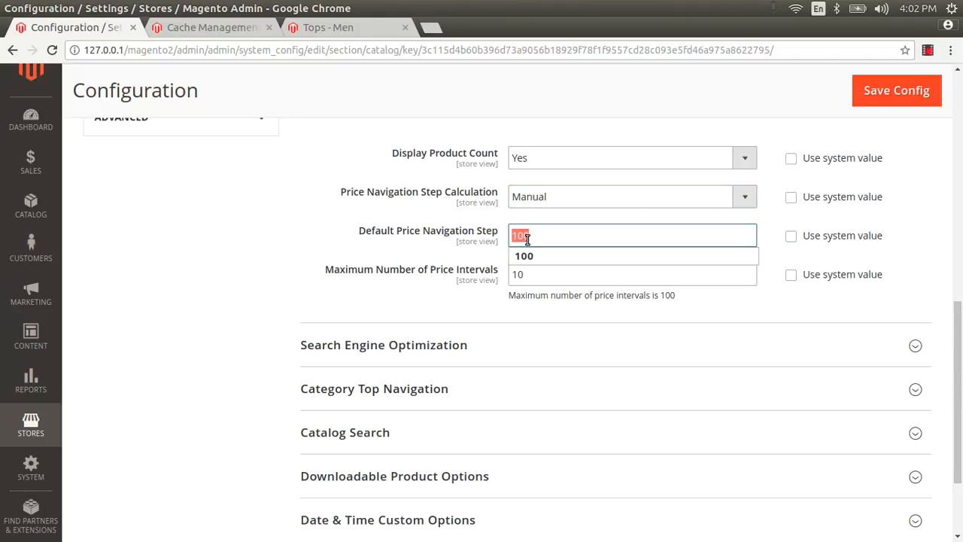
type("20")
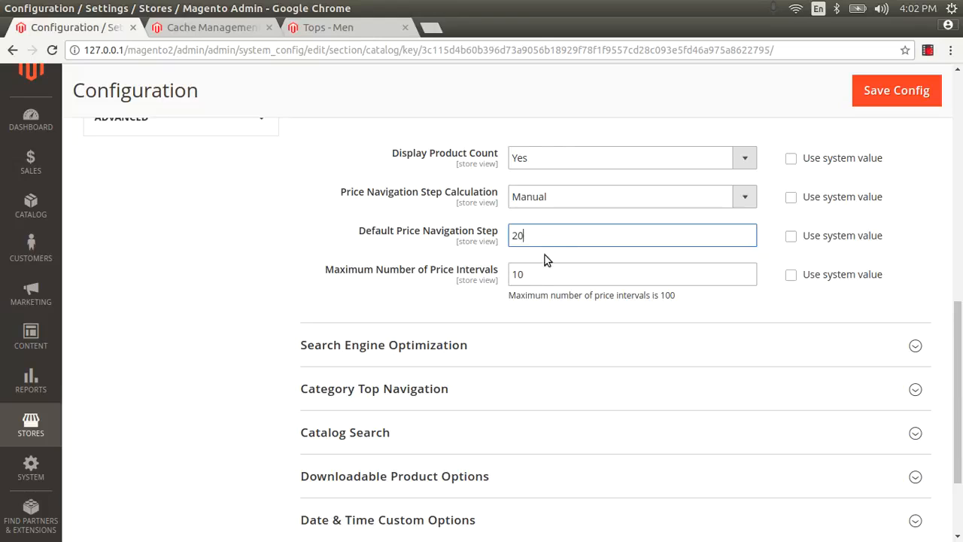
double_click(539, 274)
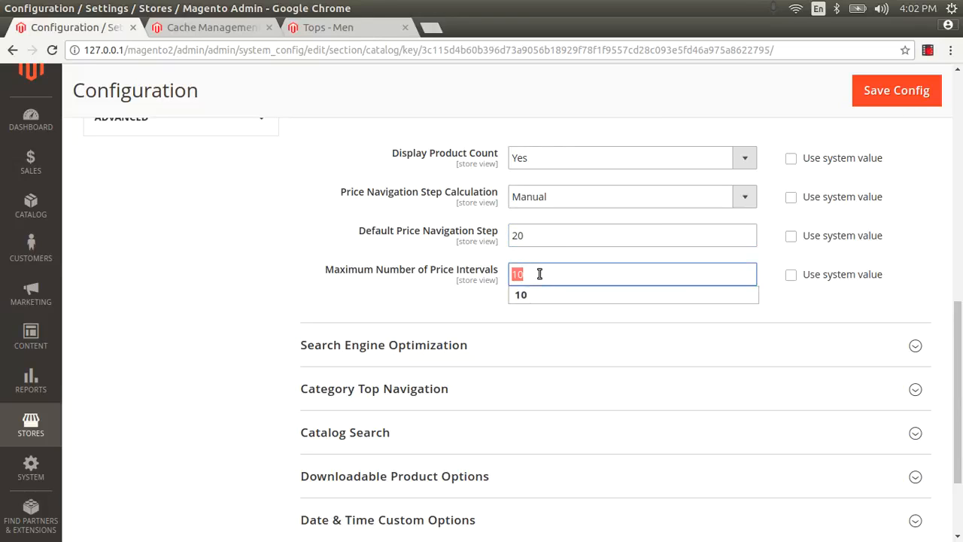
type("8")
left_click(891, 91)
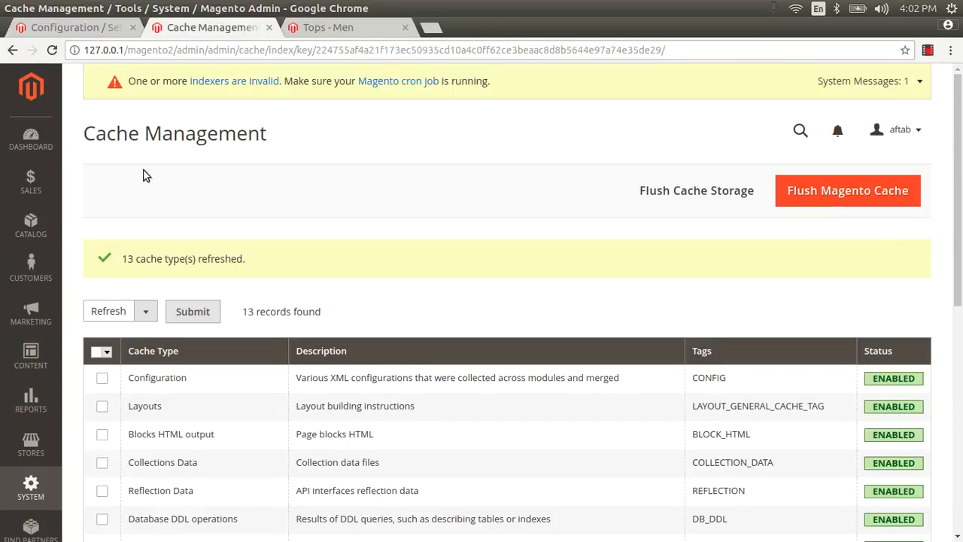
Refresh all cache types again in Cache Management so the manual price step settings apply.
left_click(106, 311)
left_click(172, 282)
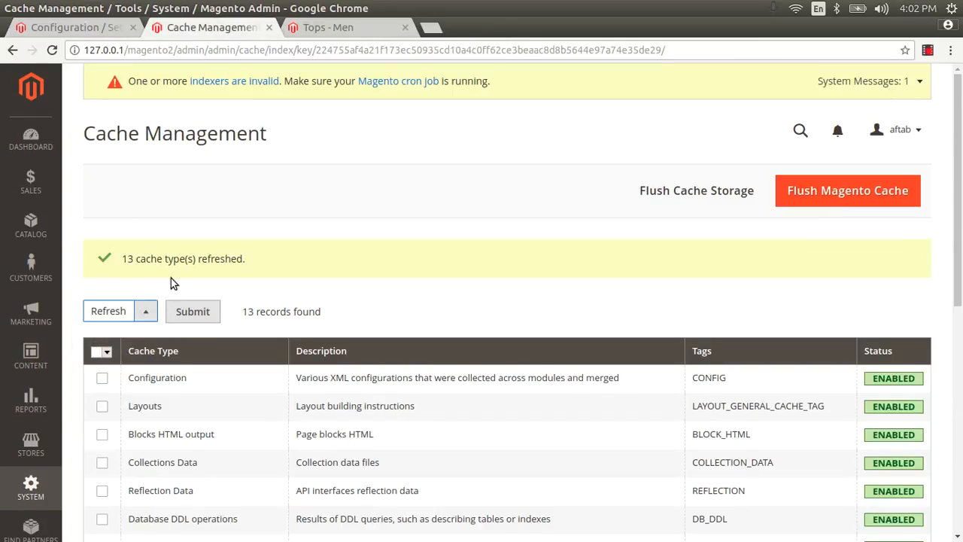
left_click(101, 378)
left_click(107, 351)
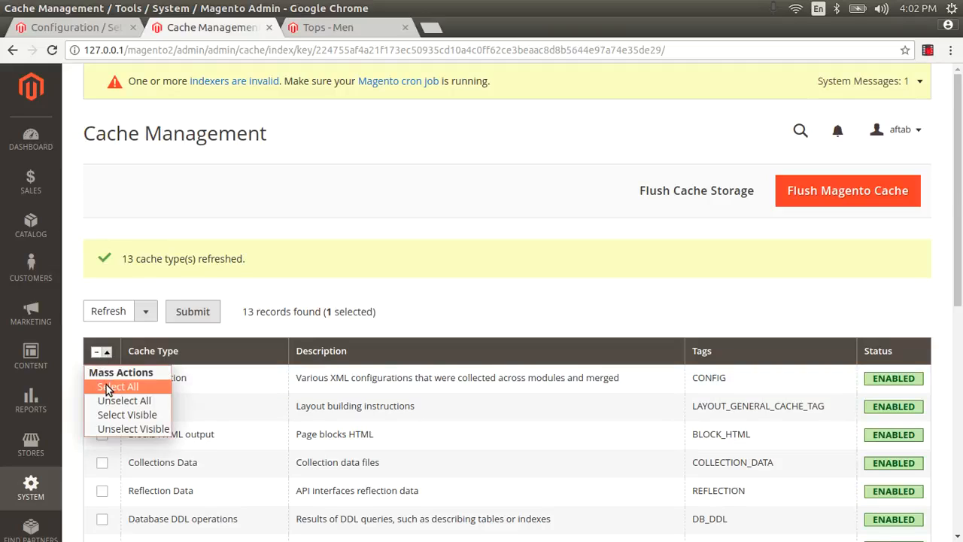
left_click(118, 386)
left_click(200, 313)
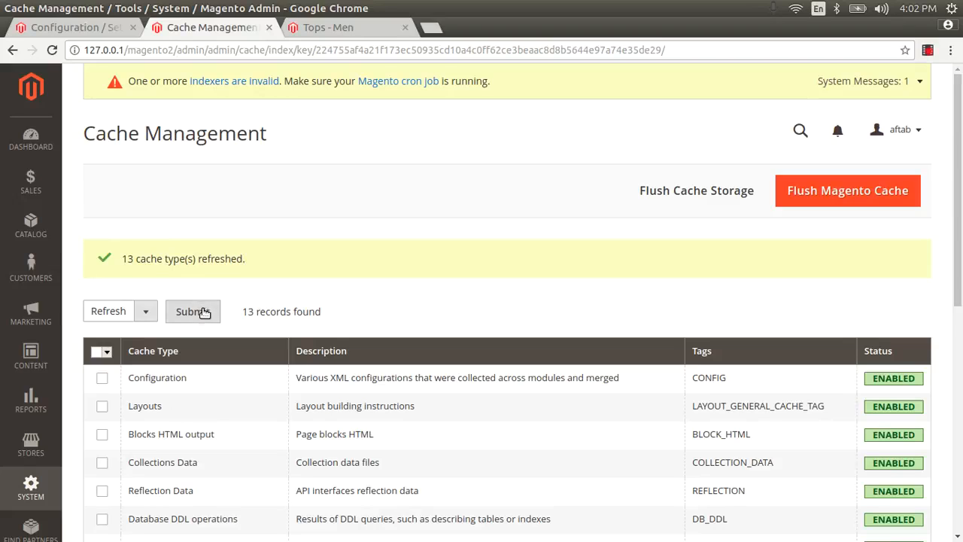
Reload the Tops page and examine the manual-step price ranges and their product counts in the Price filter.
left_click(316, 34)
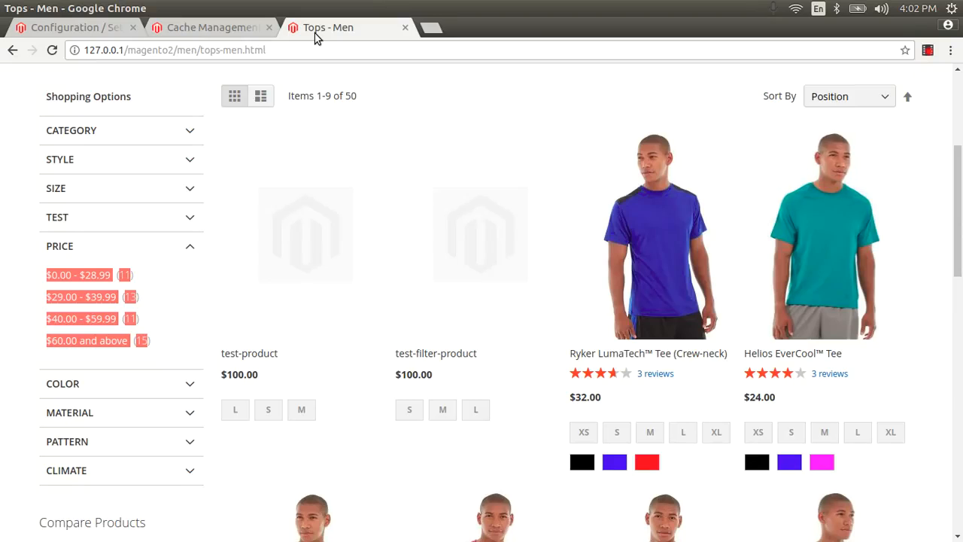
key("F5")
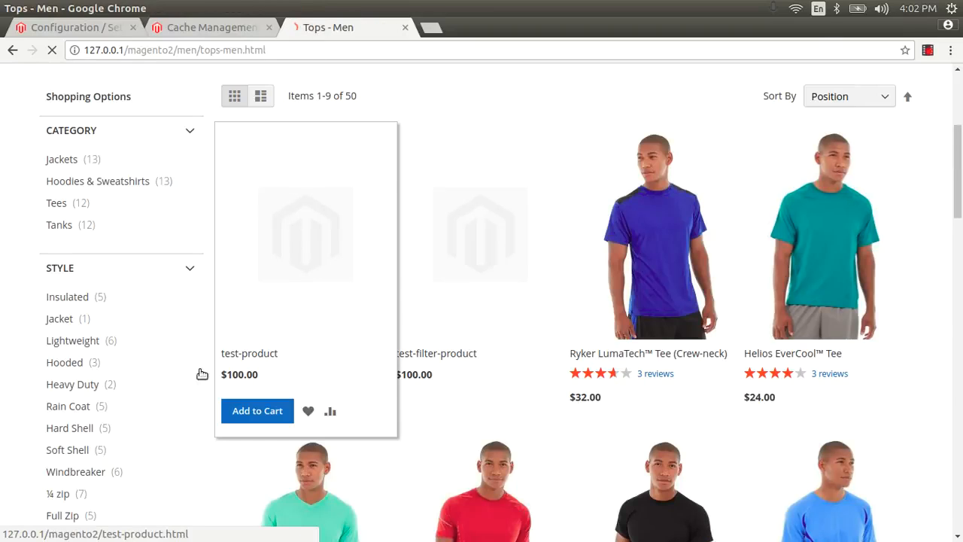
left_click(105, 290)
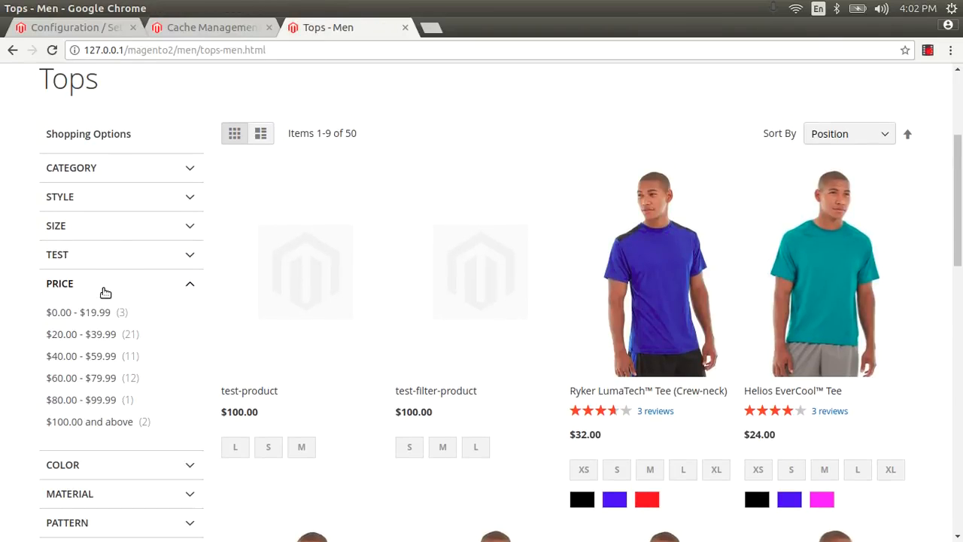
scroll(106, 292, "down", 2)
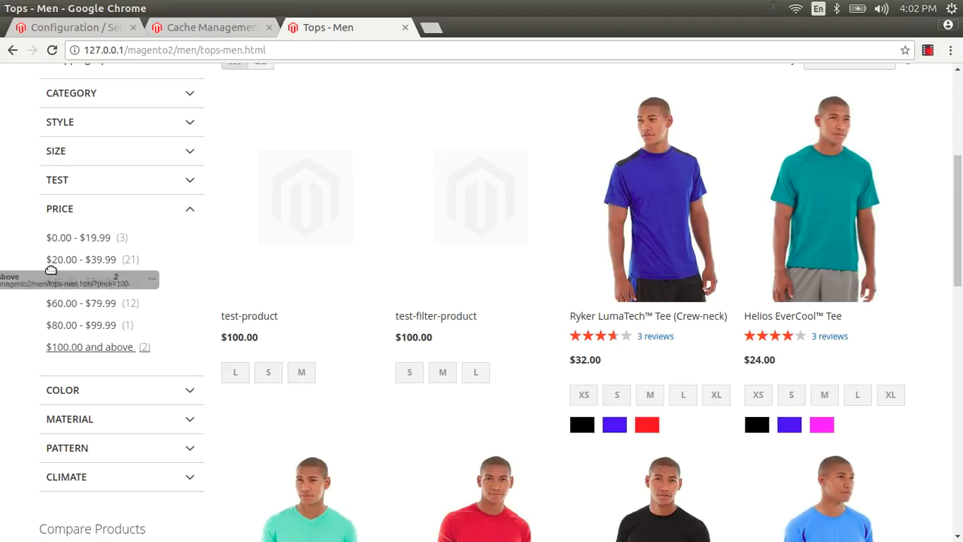
left_click_drag(30, 232, 155, 346)
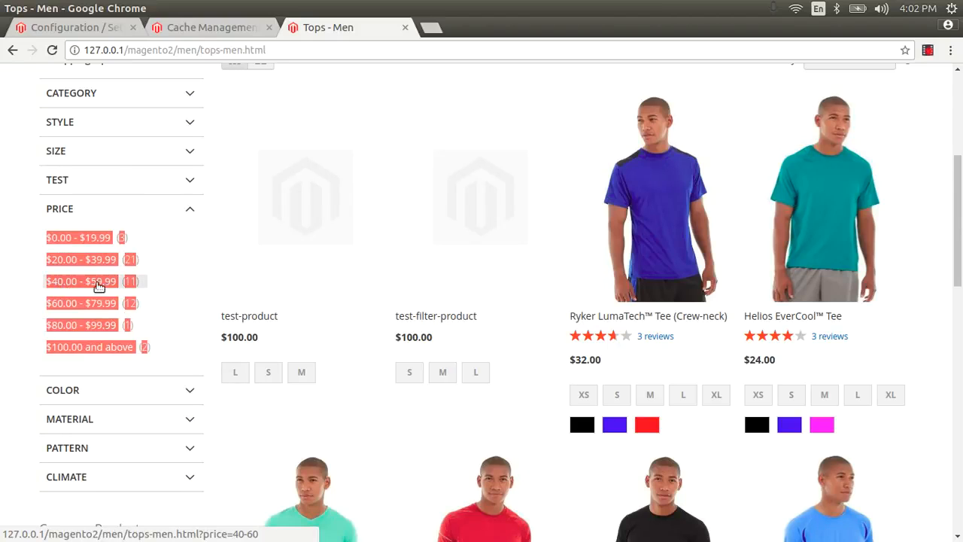
Return to the store configuration and review the Price Navigation Step Calculation setting under Layered Navigation.
left_click(63, 29)
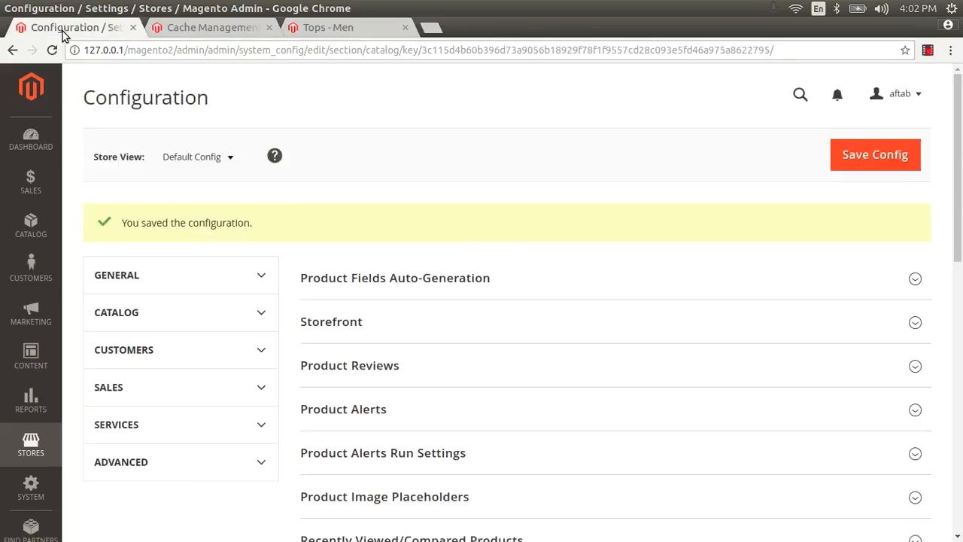
scroll(445, 223, "down", 10)
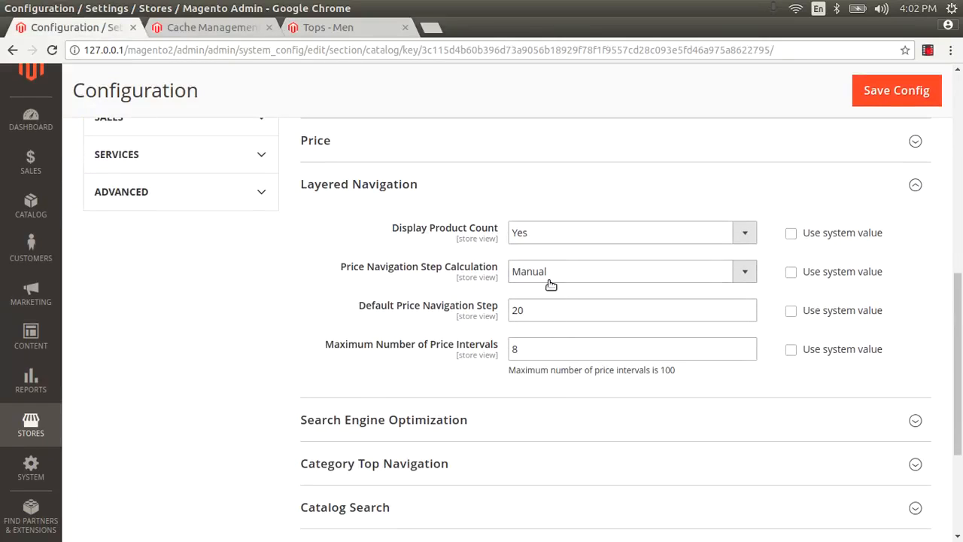
left_click(546, 272)
left_click(545, 271)
left_click(546, 272)
left_click(546, 272)
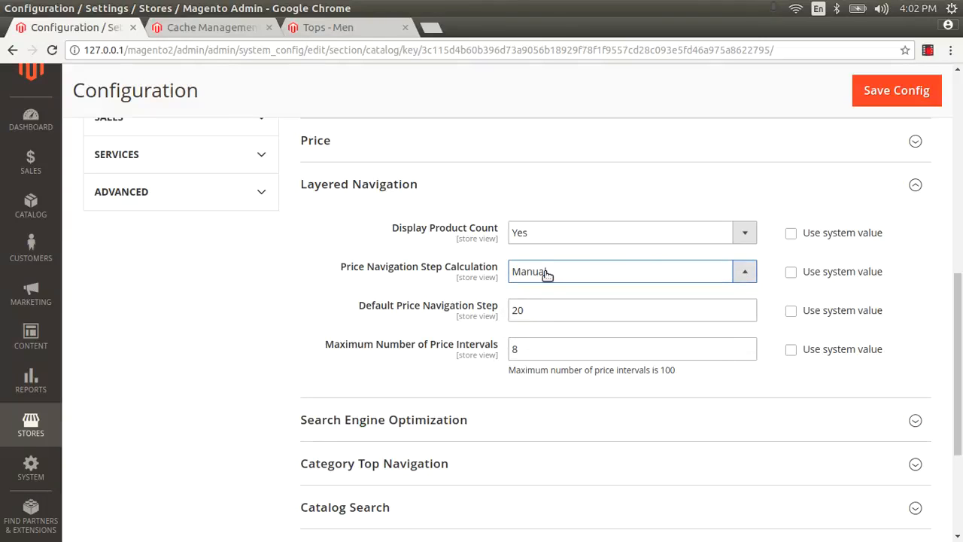
Compare the fields offered by the Manual, equalize product counts and equalize price ranges modes of Price Navigation Step Calculation, ending on Manual.
double_click(526, 312)
left_click(527, 311)
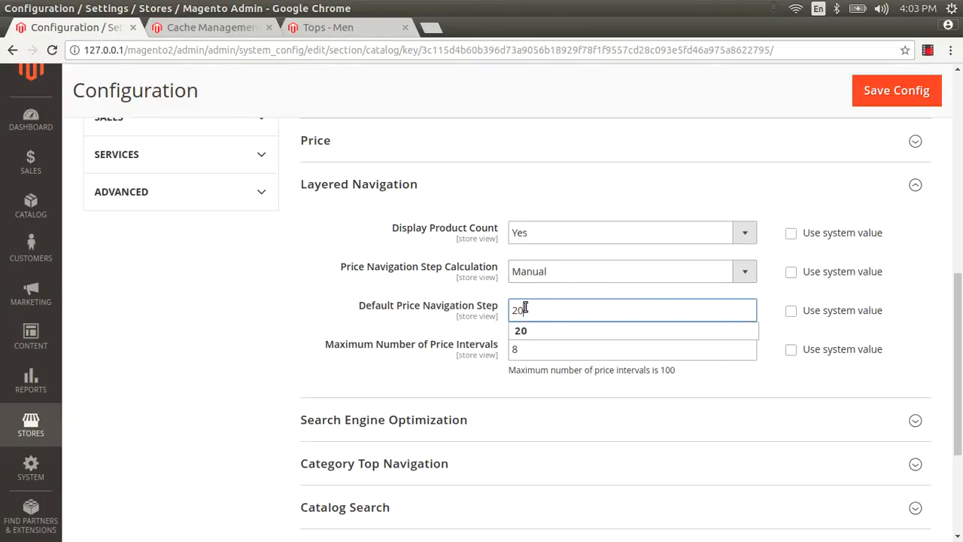
left_click(526, 350)
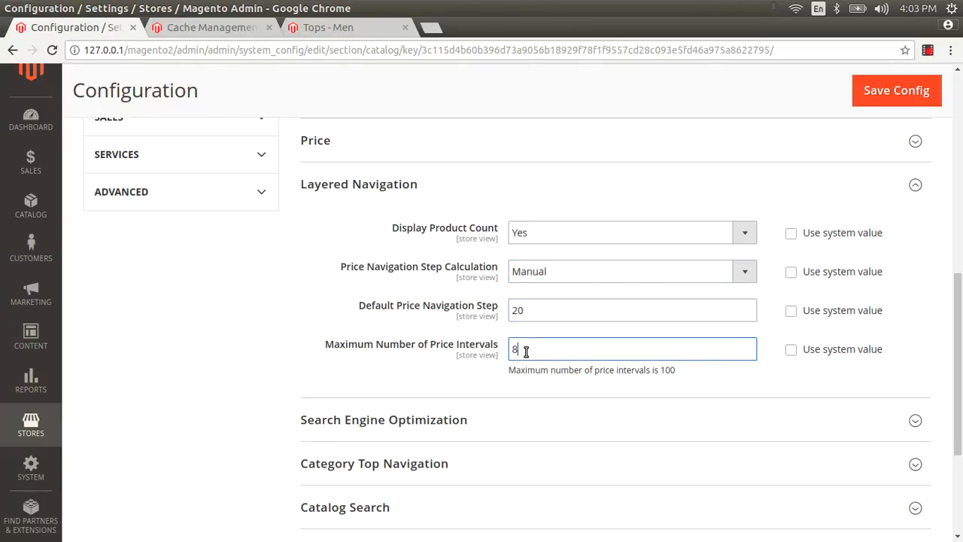
left_click(518, 272)
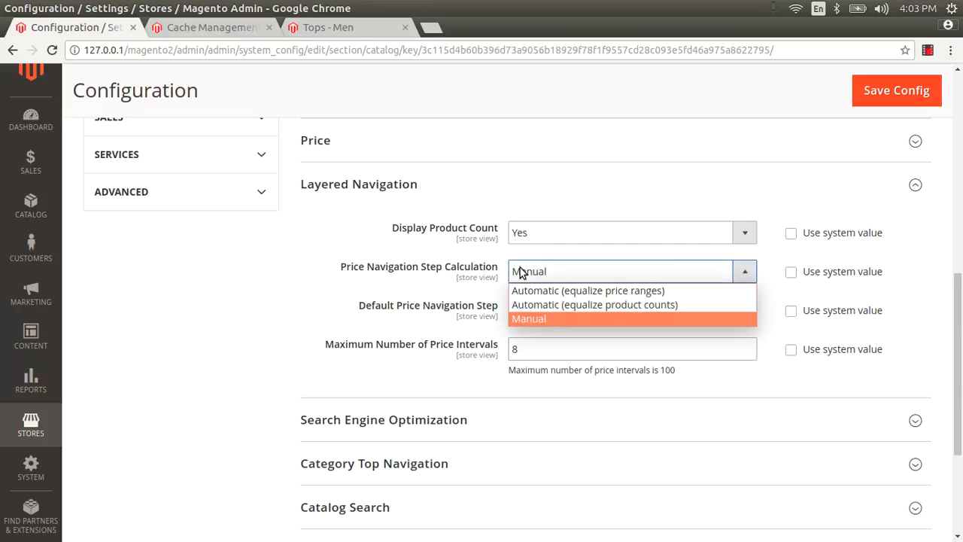
left_click(536, 305)
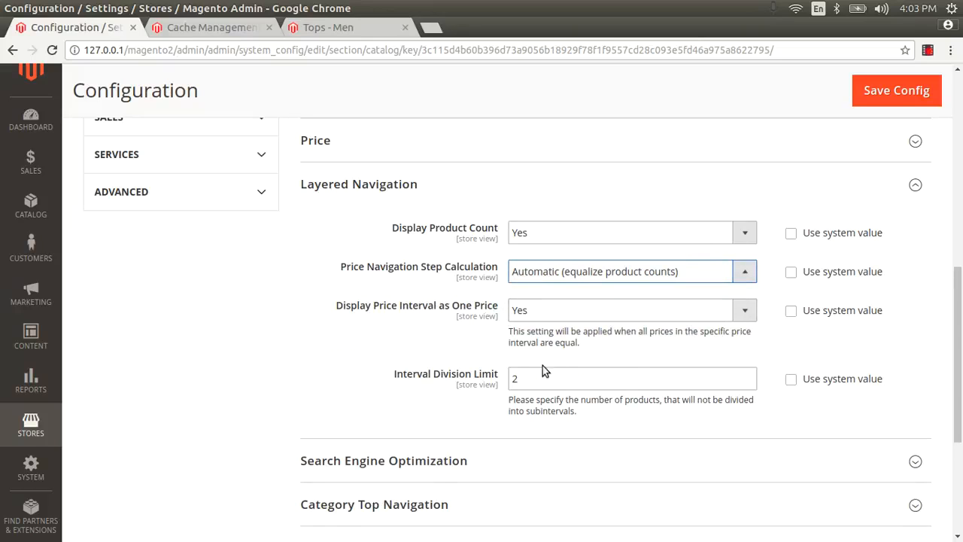
left_click(522, 273)
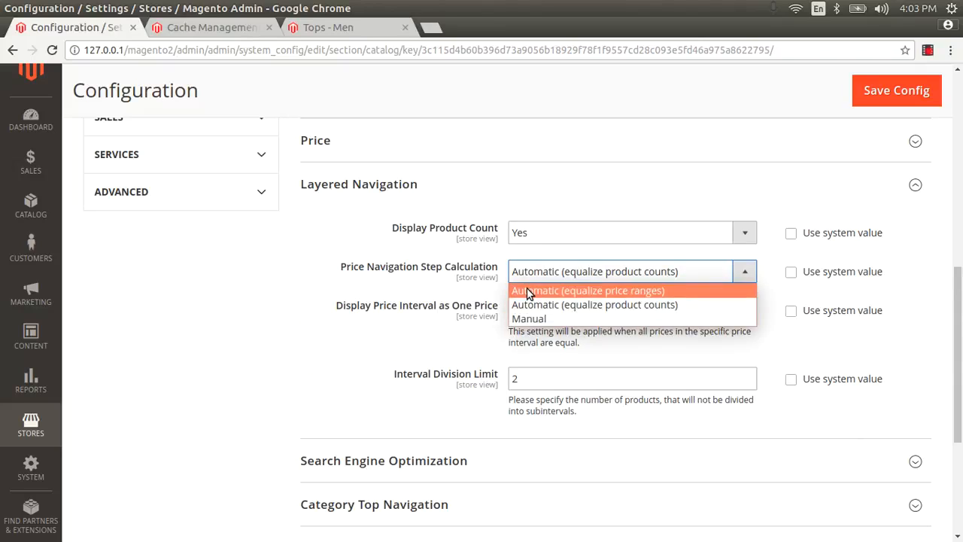
left_click(527, 287)
left_click(534, 274)
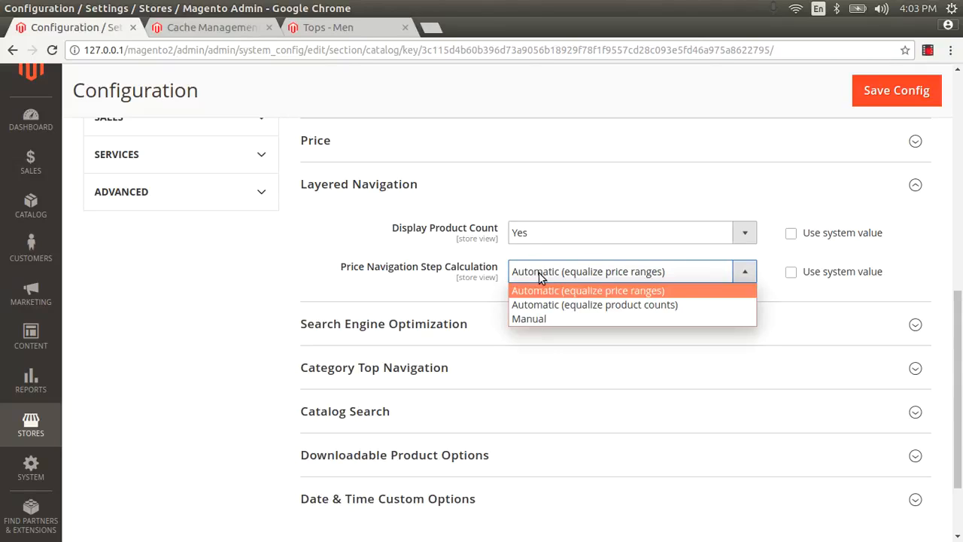
left_click(557, 306)
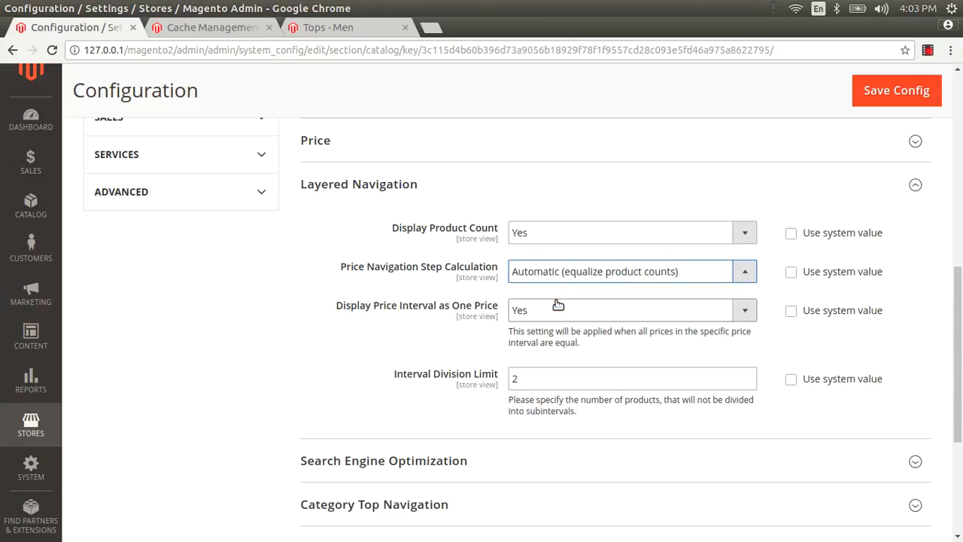
left_click(548, 273)
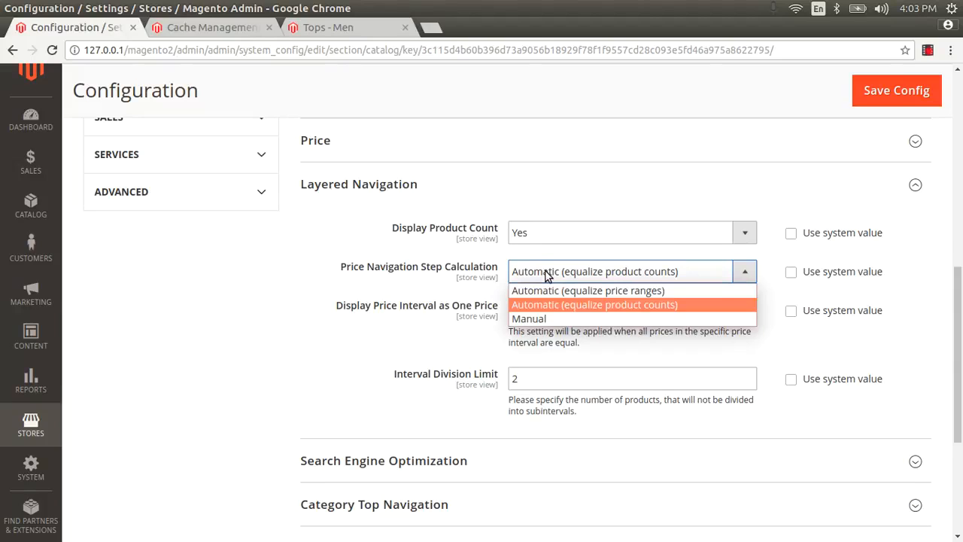
left_click(555, 322)
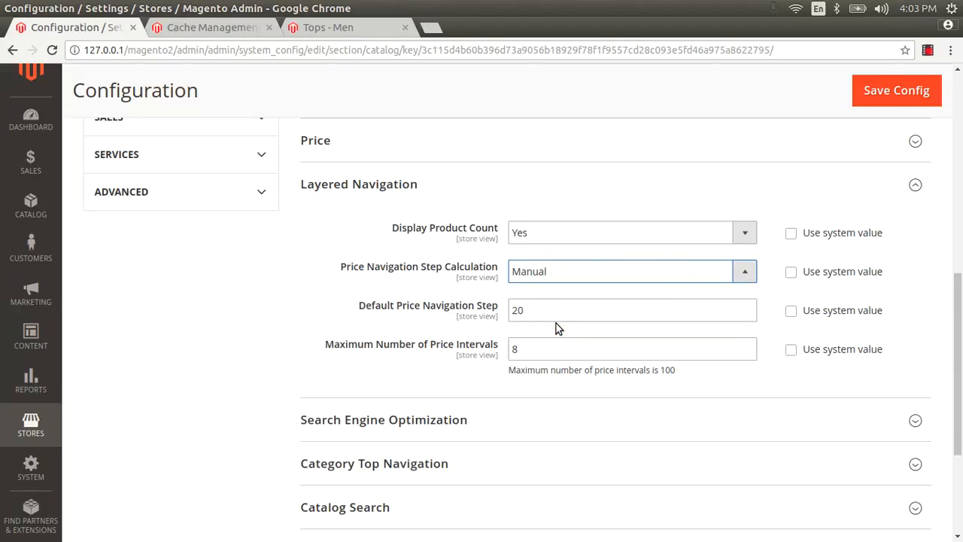